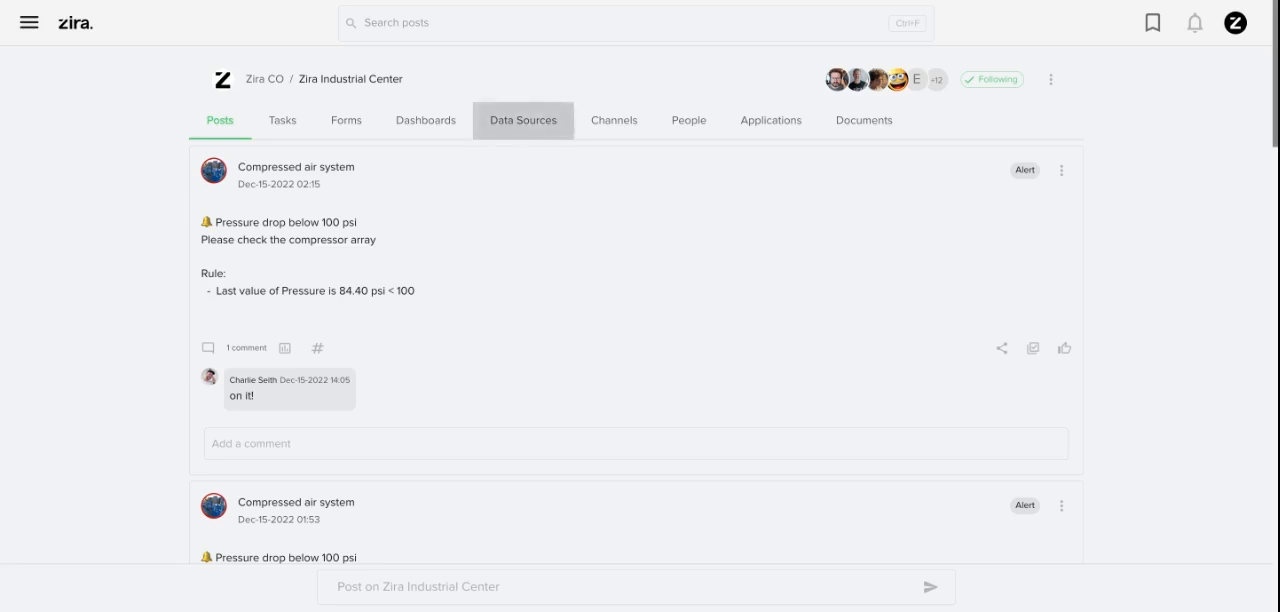
Start a new Zira Modbus data source for Zira Industrial Center, named Power Meter and of type Power Meter
{"action": "left_click", "coordinate": [523, 120]}
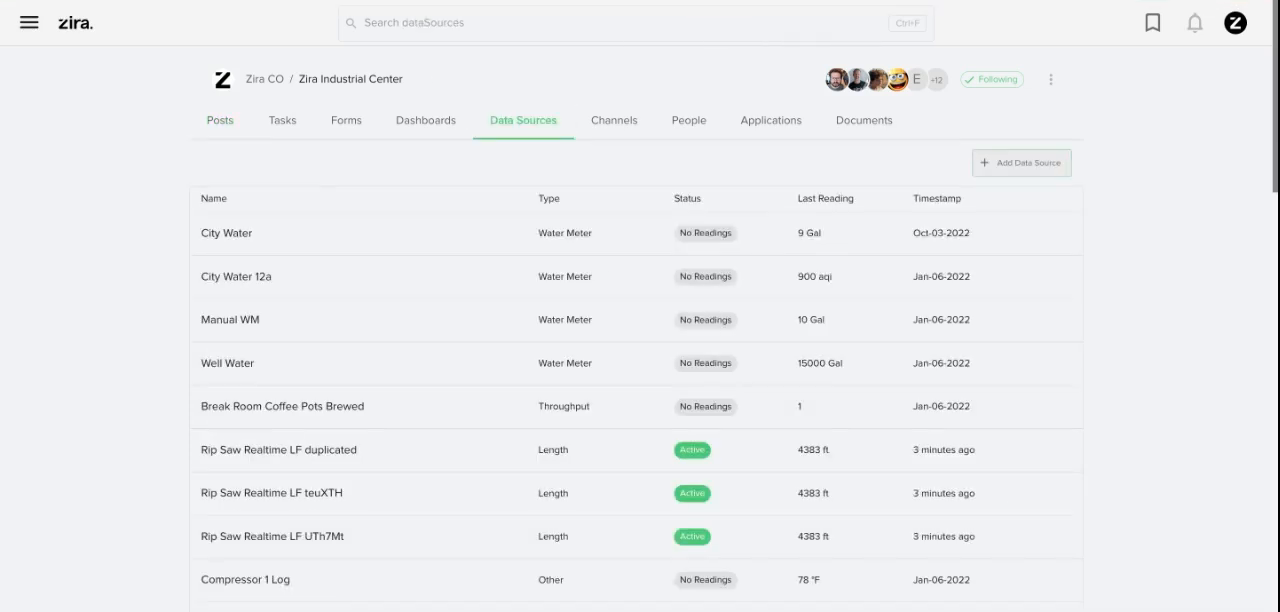
{"action": "left_click", "coordinate": [1022, 162]}
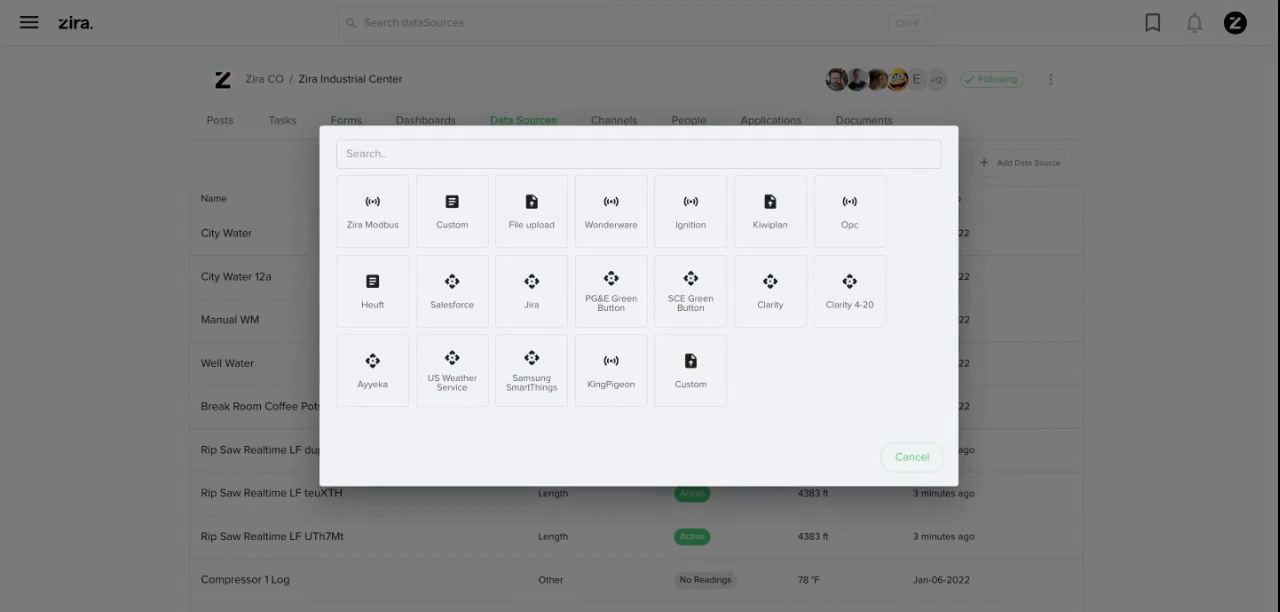
{"action": "left_click", "coordinate": [372, 212]}
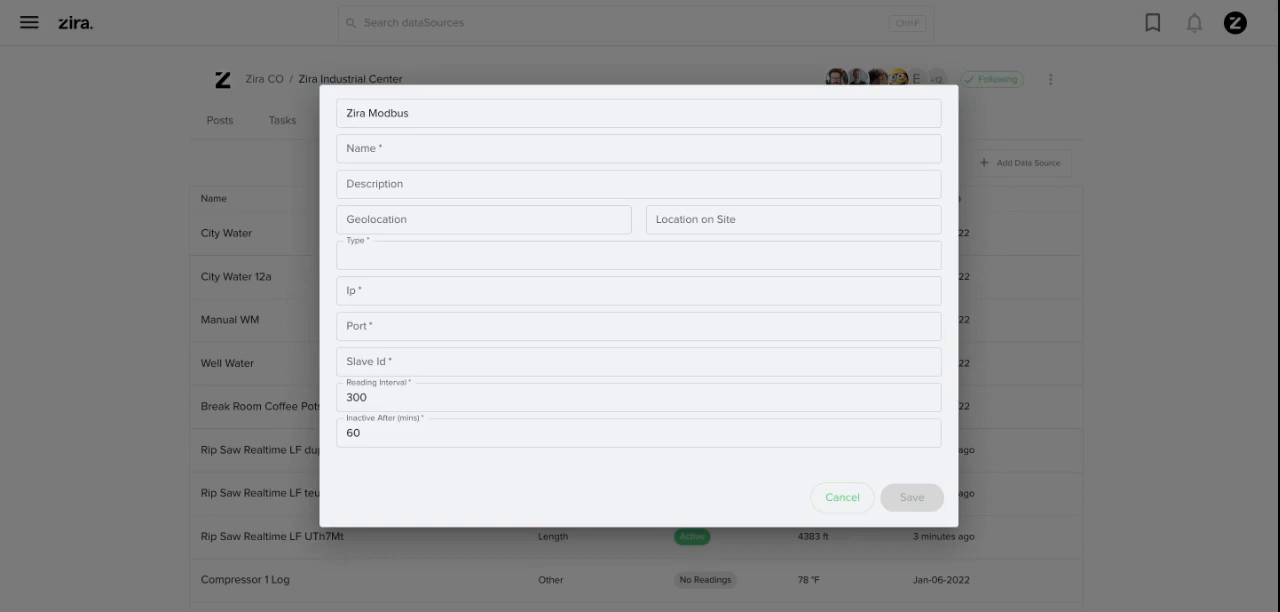
{"action": "left_click", "coordinate": [380, 149]}
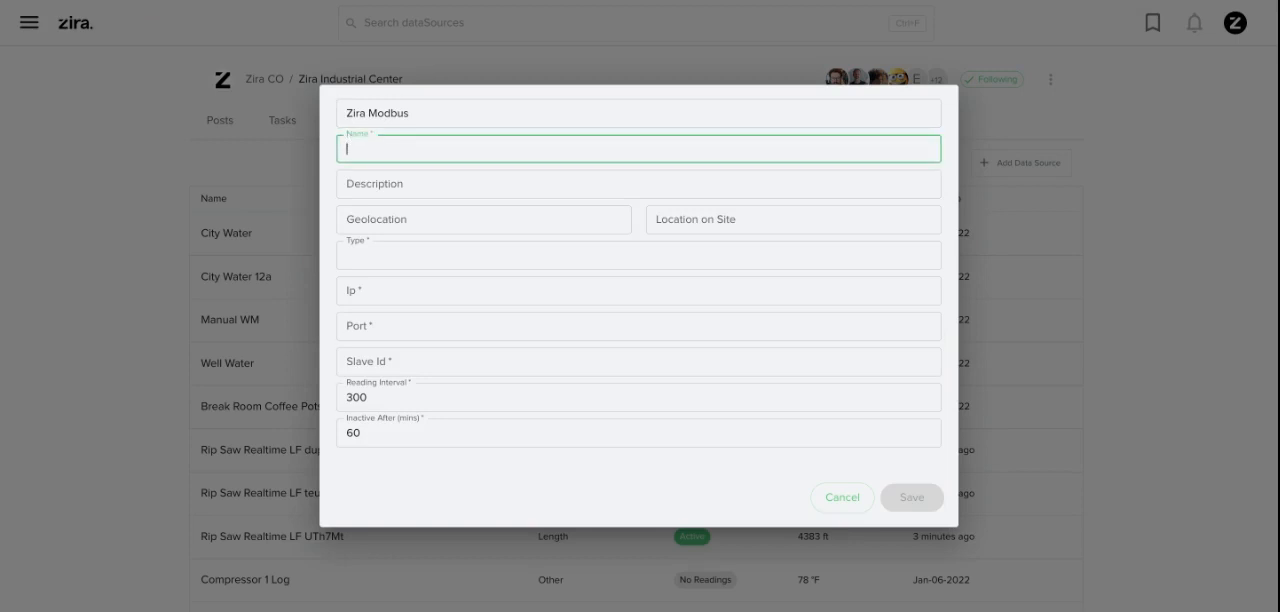
{"action": "type", "text": "Power Meter"}
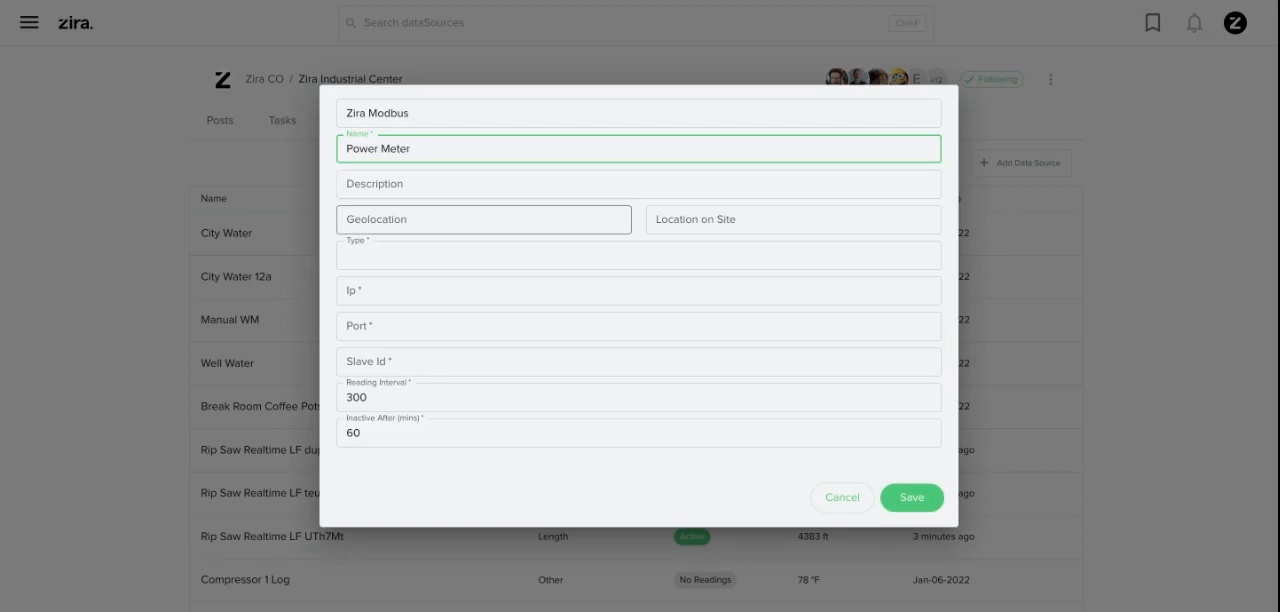
{"action": "left_click", "coordinate": [486, 256]}
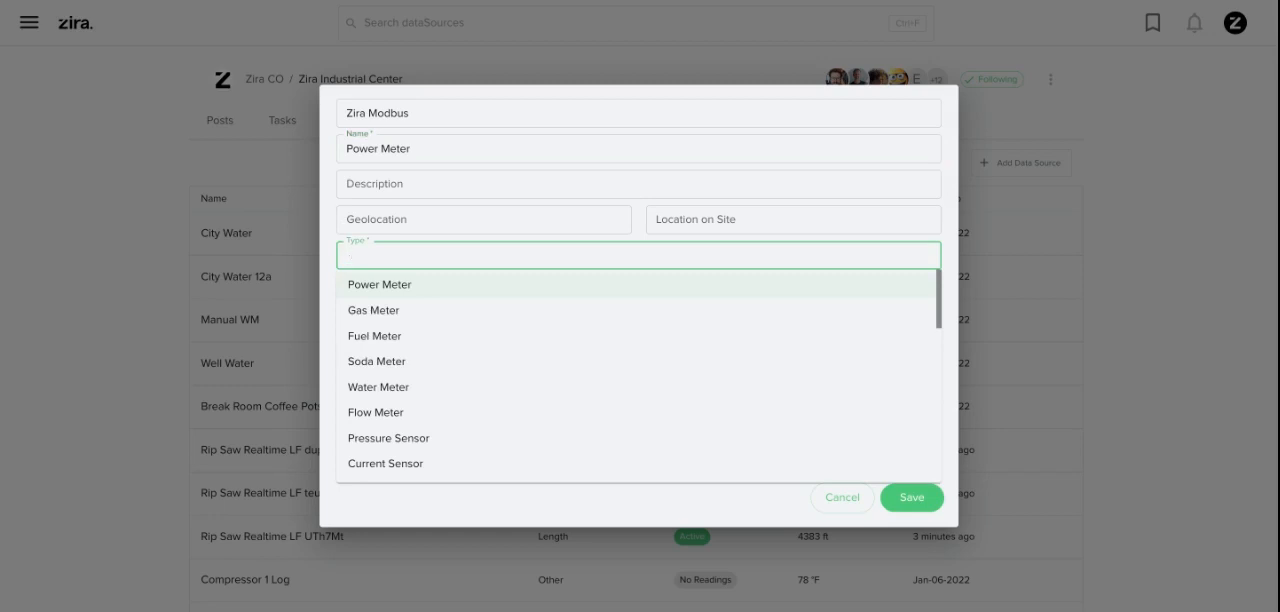
{"action": "key", "text": "Return"}
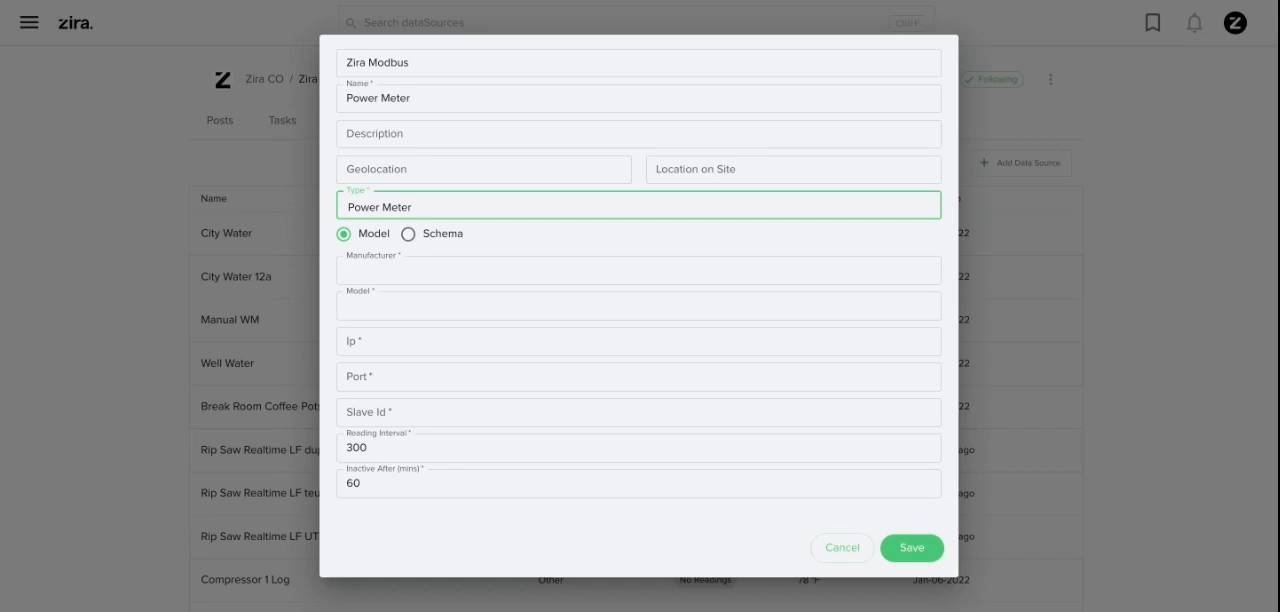
Set the data source's manufacturer to WattNode and its model to WNC-3D-240-MB
{"action": "left_click", "coordinate": [638, 271]}
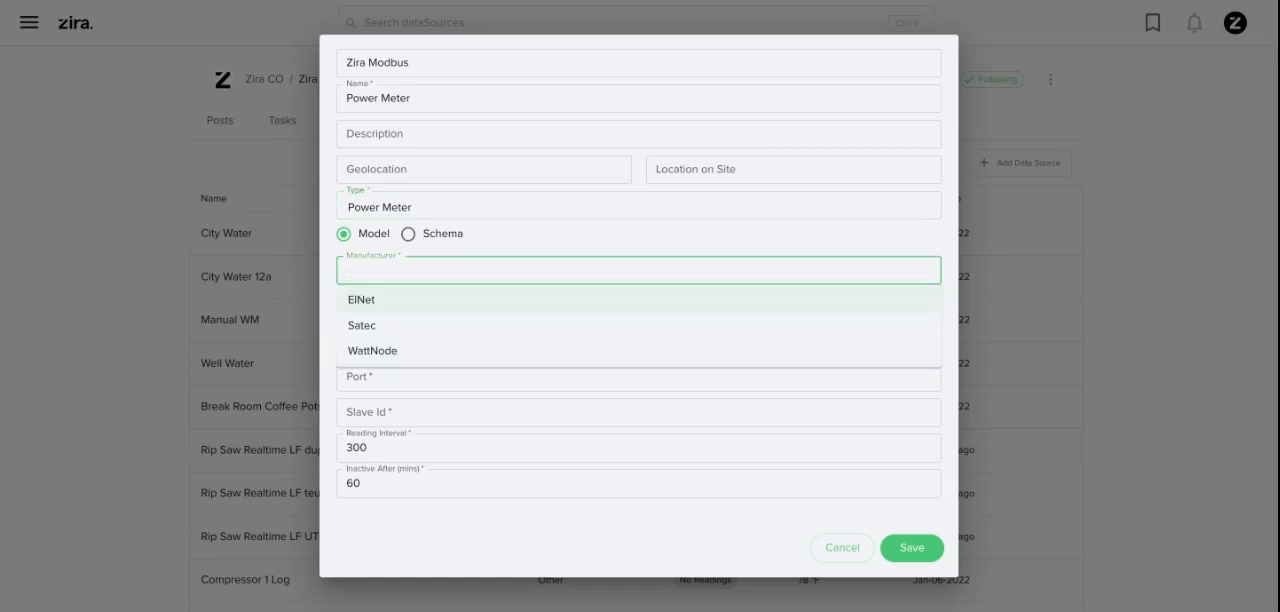
{"action": "left_click", "coordinate": [373, 351]}
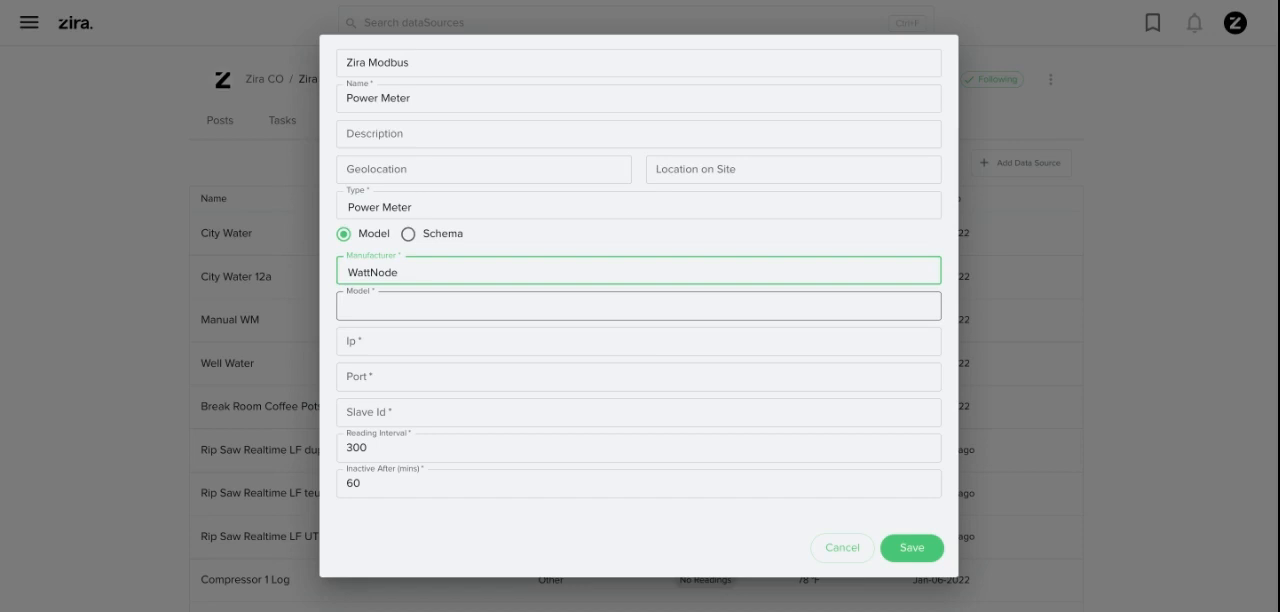
{"action": "left_click", "coordinate": [388, 307]}
{"action": "left_click", "coordinate": [390, 318]}
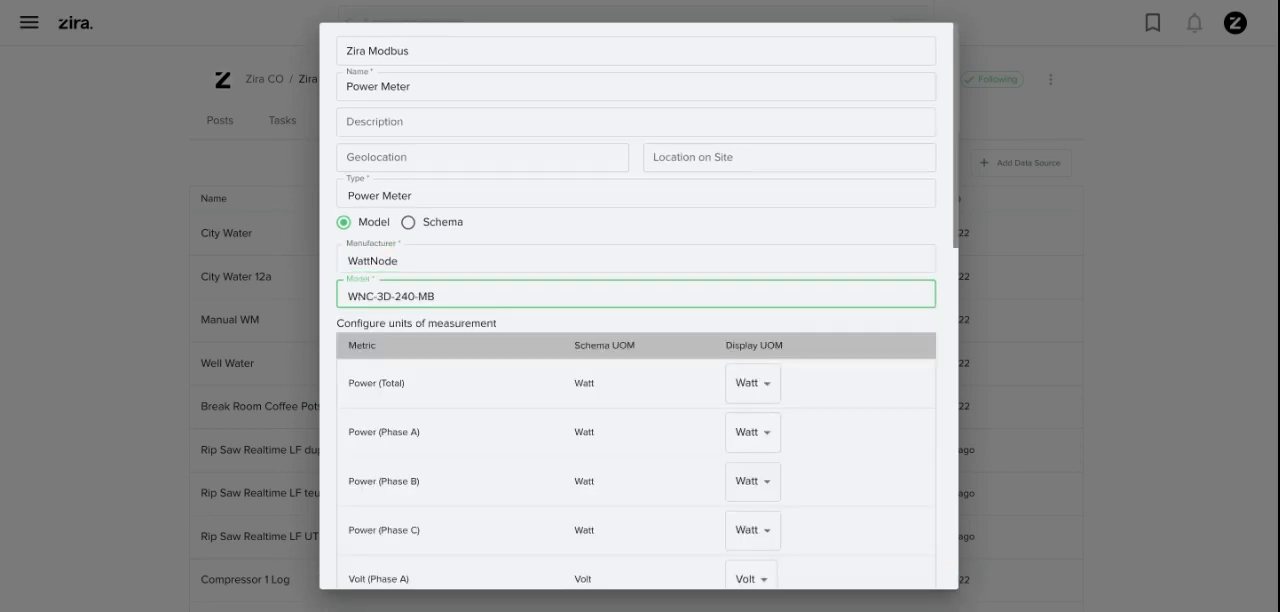
Enter IP 192.168.1.100, port 502 and slave ID 1 for the Power Meter data source, and save it
{"action": "scroll", "coordinate": [636, 305], "scroll_direction": "down", "scroll_amount": 3}
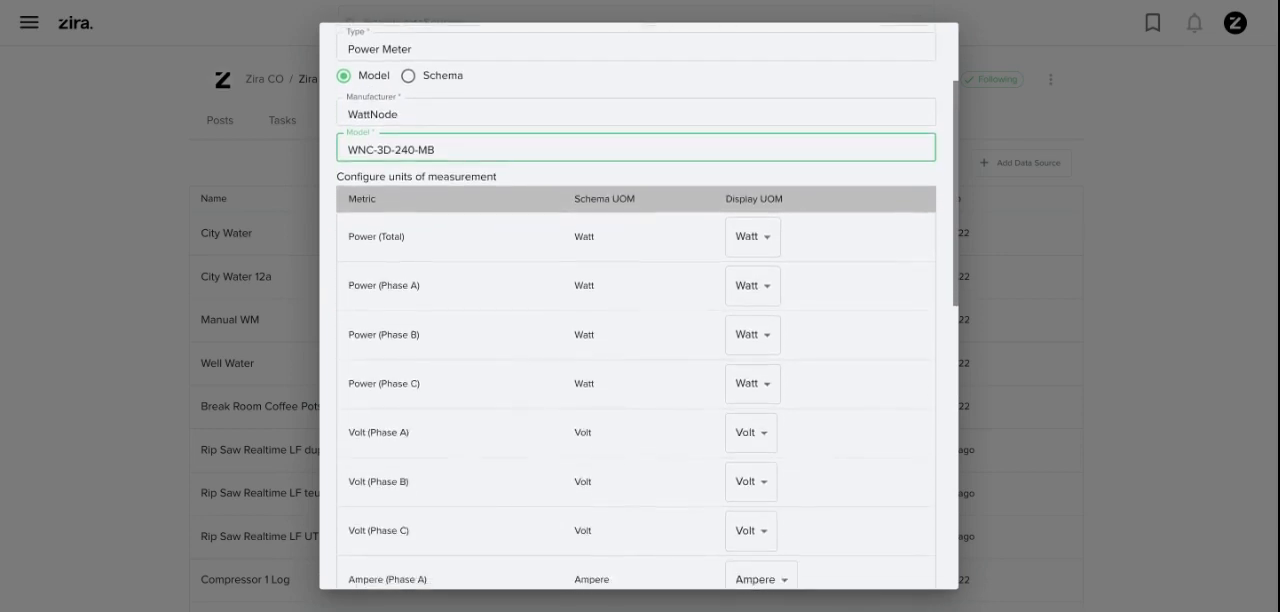
{"action": "scroll", "coordinate": [636, 305], "scroll_direction": "down", "scroll_amount": 1}
{"action": "scroll", "coordinate": [636, 305], "scroll_direction": "down", "scroll_amount": 4}
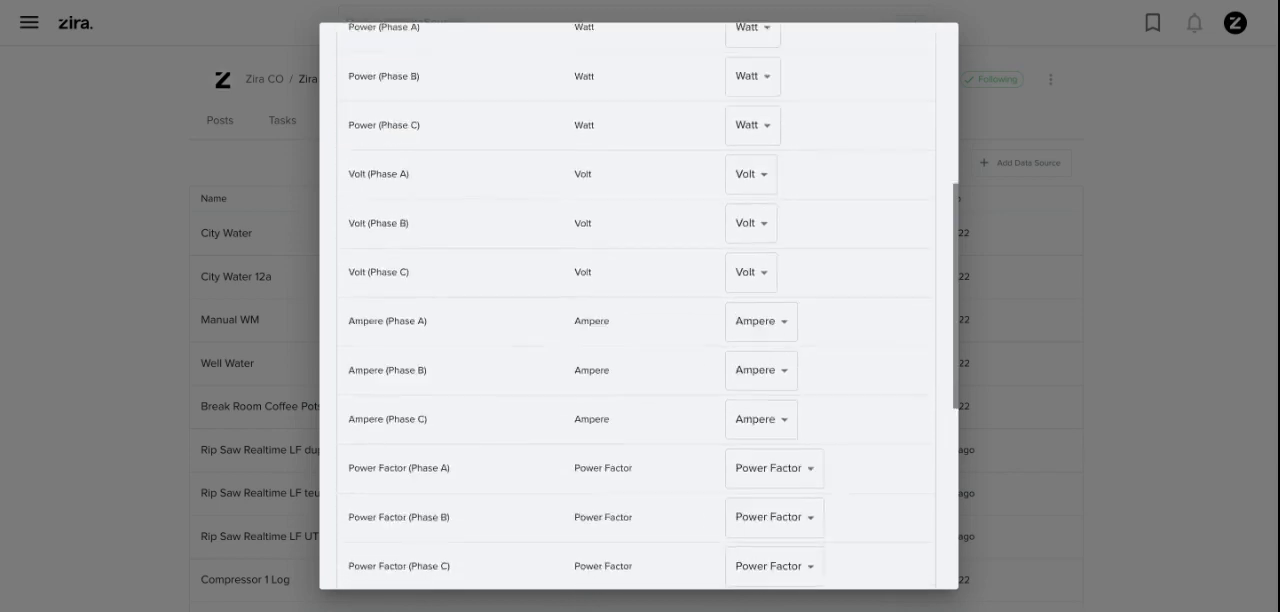
{"action": "scroll", "coordinate": [636, 305], "scroll_direction": "down", "scroll_amount": 8}
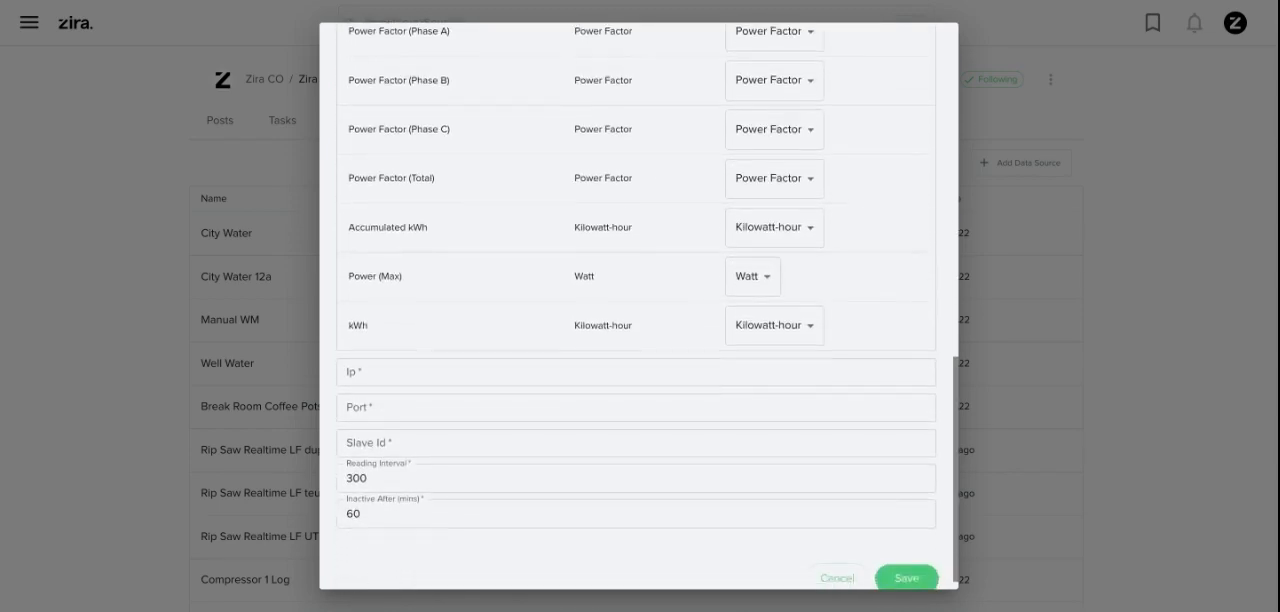
{"action": "left_click", "coordinate": [636, 372]}
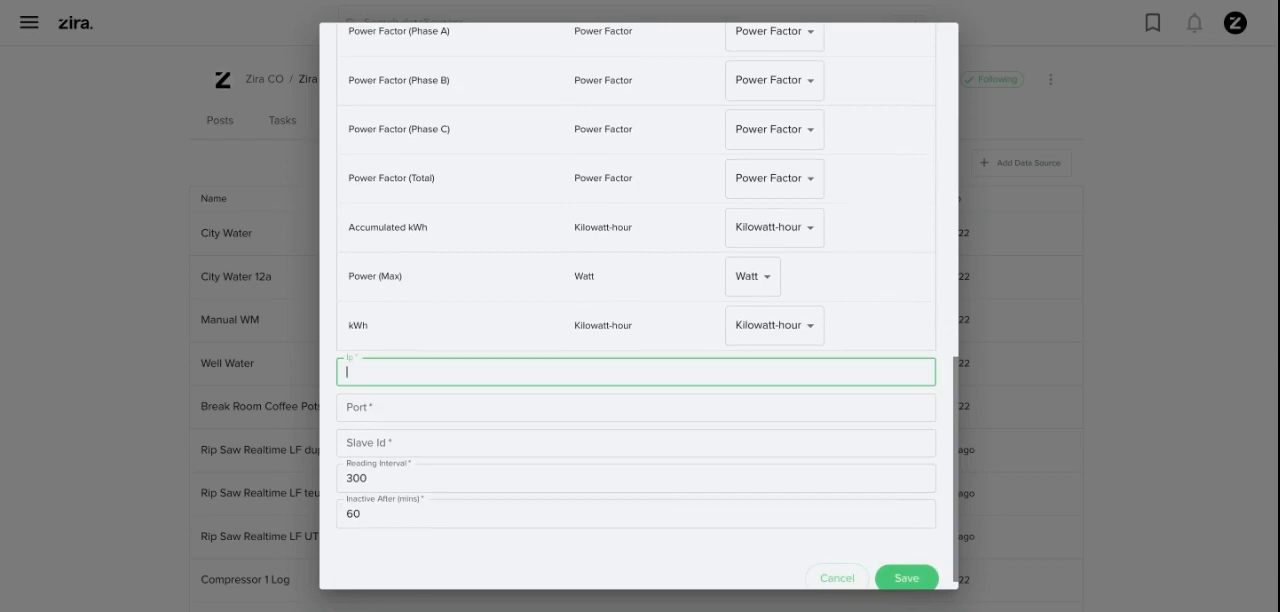
{"action": "type", "text": "192.168.1.100"}
{"action": "left_click", "coordinate": [636, 407]}
{"action": "type", "text": "502"}
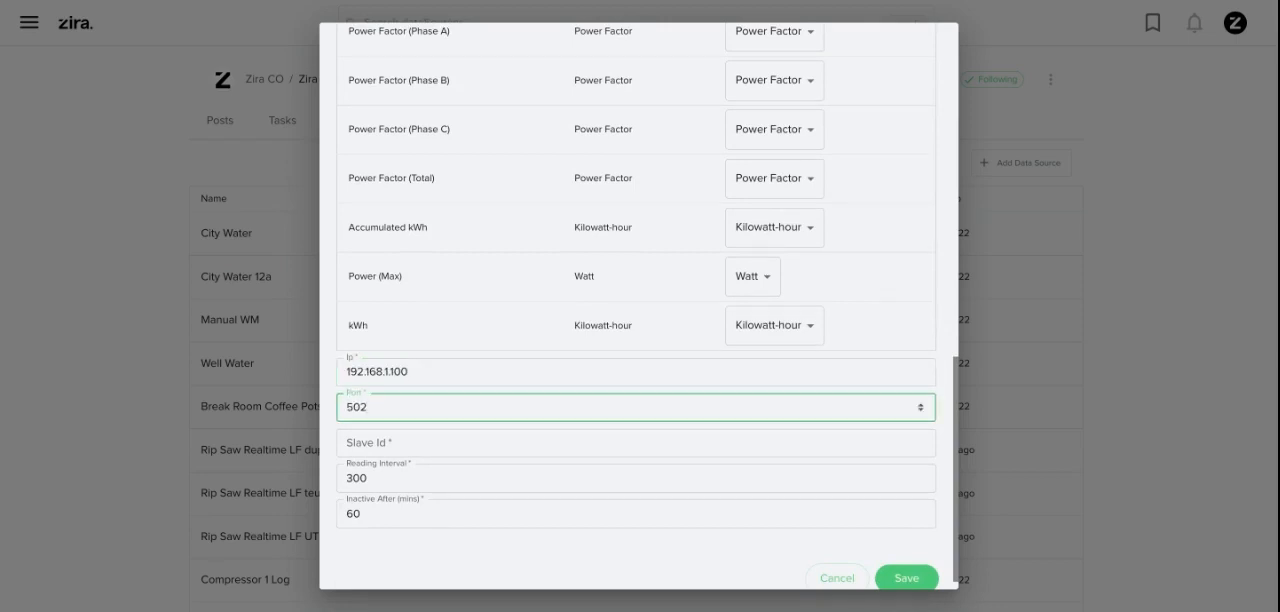
{"action": "left_click", "coordinate": [636, 443]}
{"action": "type", "text": "1"}
{"action": "scroll", "coordinate": [636, 443], "scroll_direction": "down", "scroll_amount": 1}
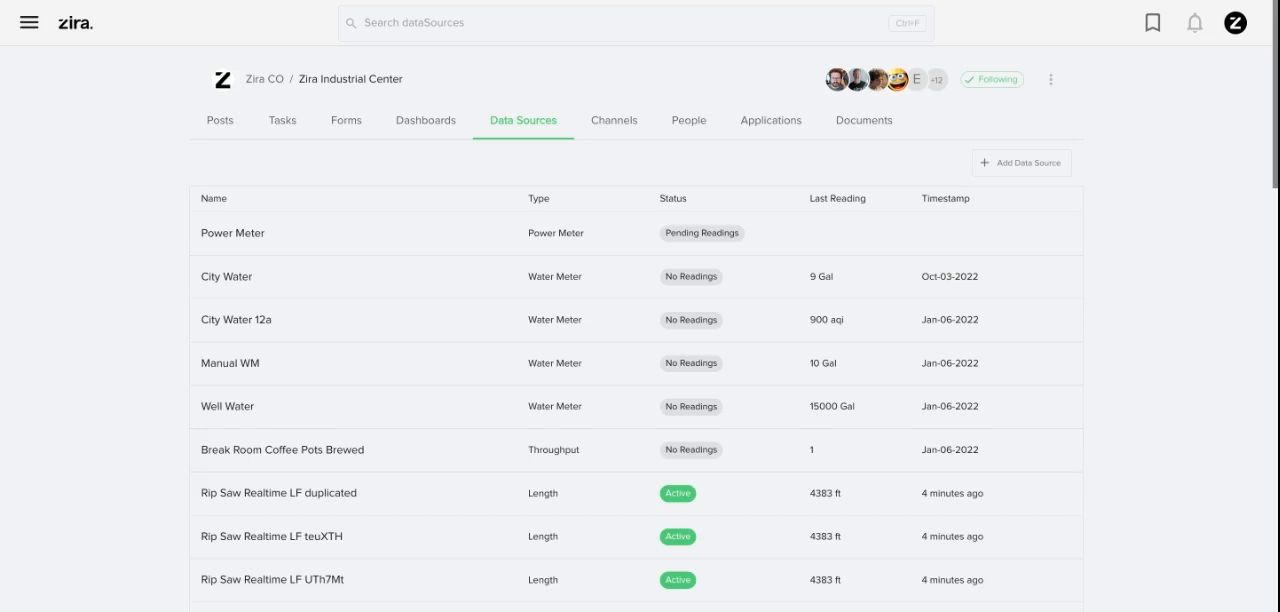
Open the existing Power Meters channel and attach the Power Meter data source to it
{"action": "left_click", "coordinate": [614, 120]}
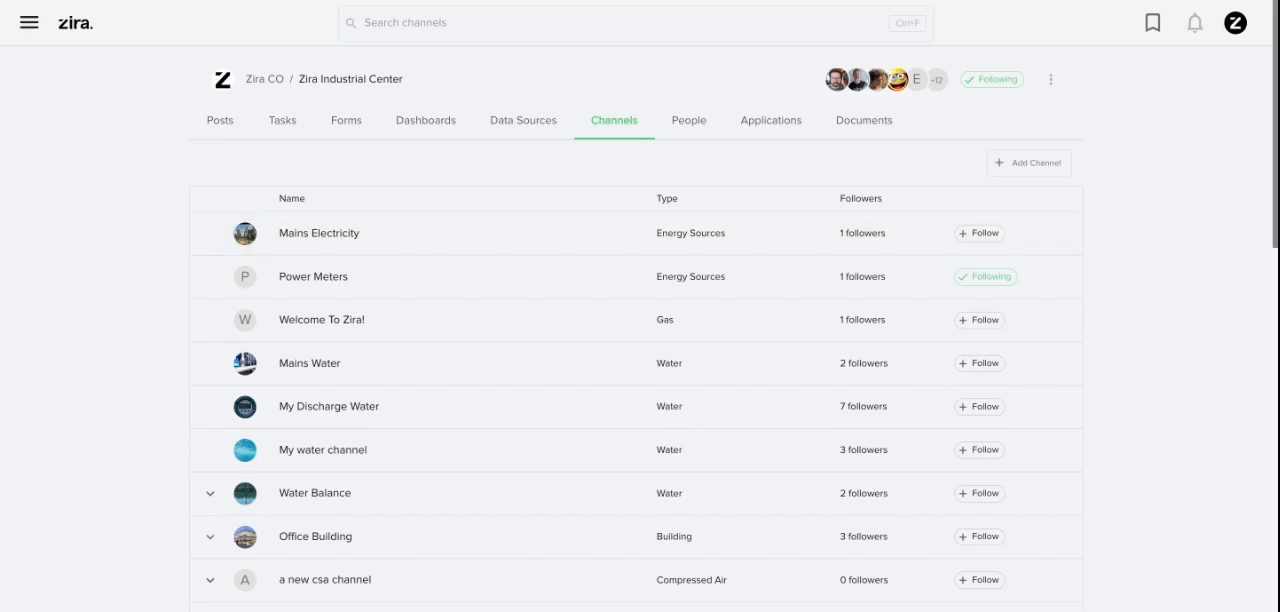
{"action": "left_click", "coordinate": [1029, 163]}
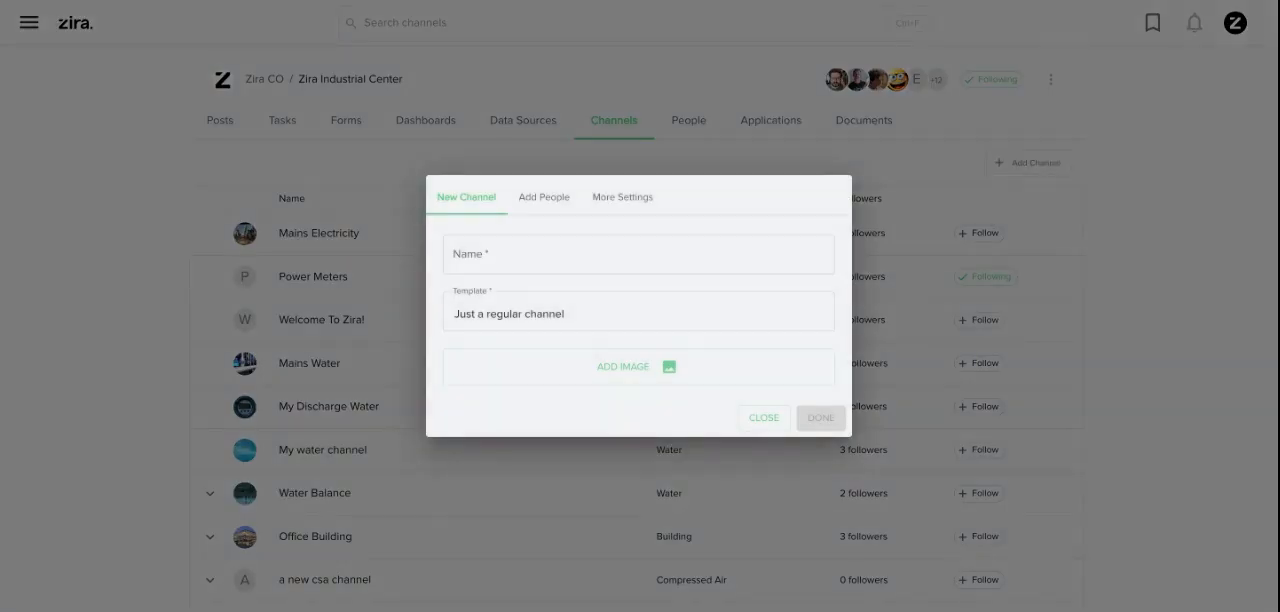
{"action": "left_click", "coordinate": [764, 418]}
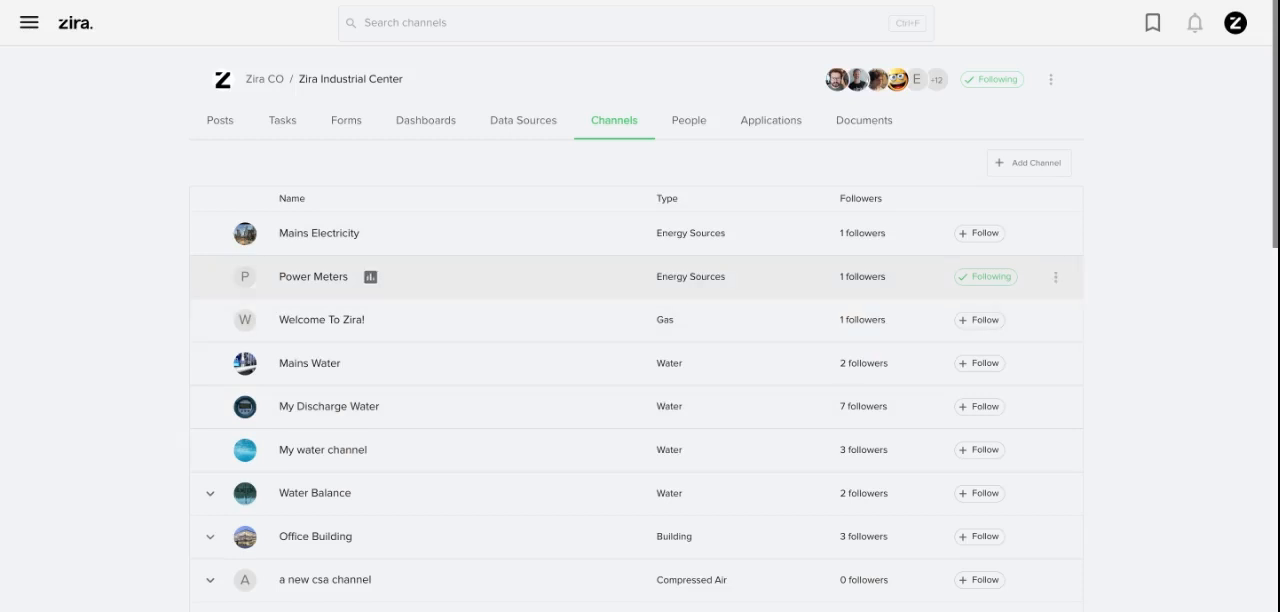
{"action": "left_click", "coordinate": [313, 276]}
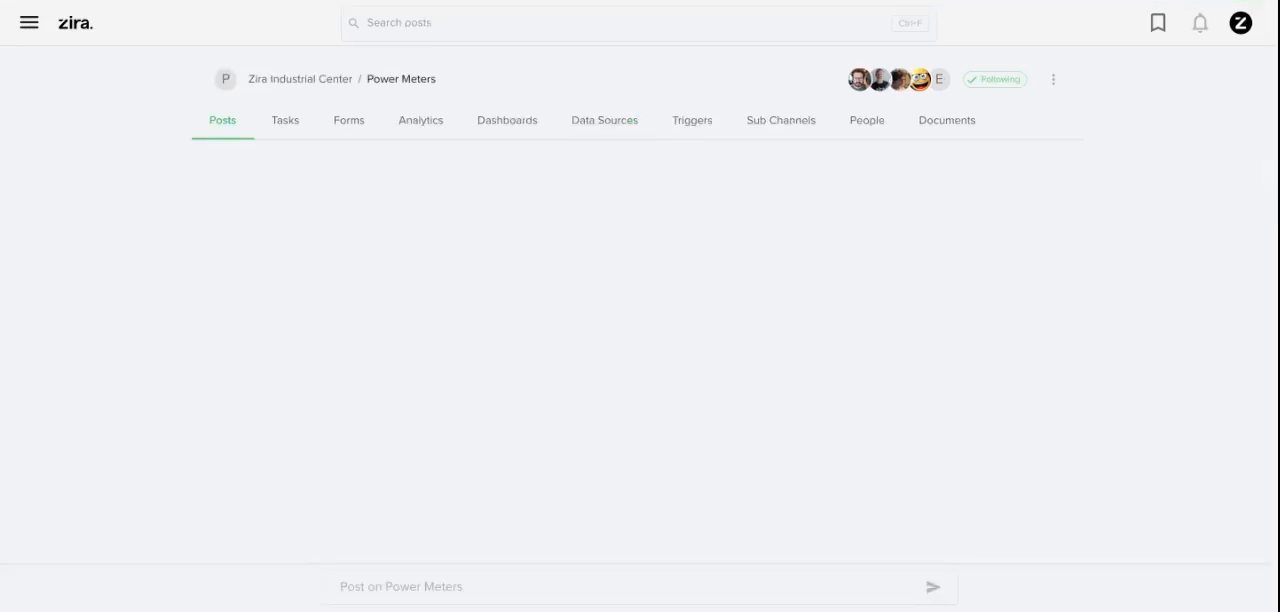
{"action": "left_click", "coordinate": [604, 121]}
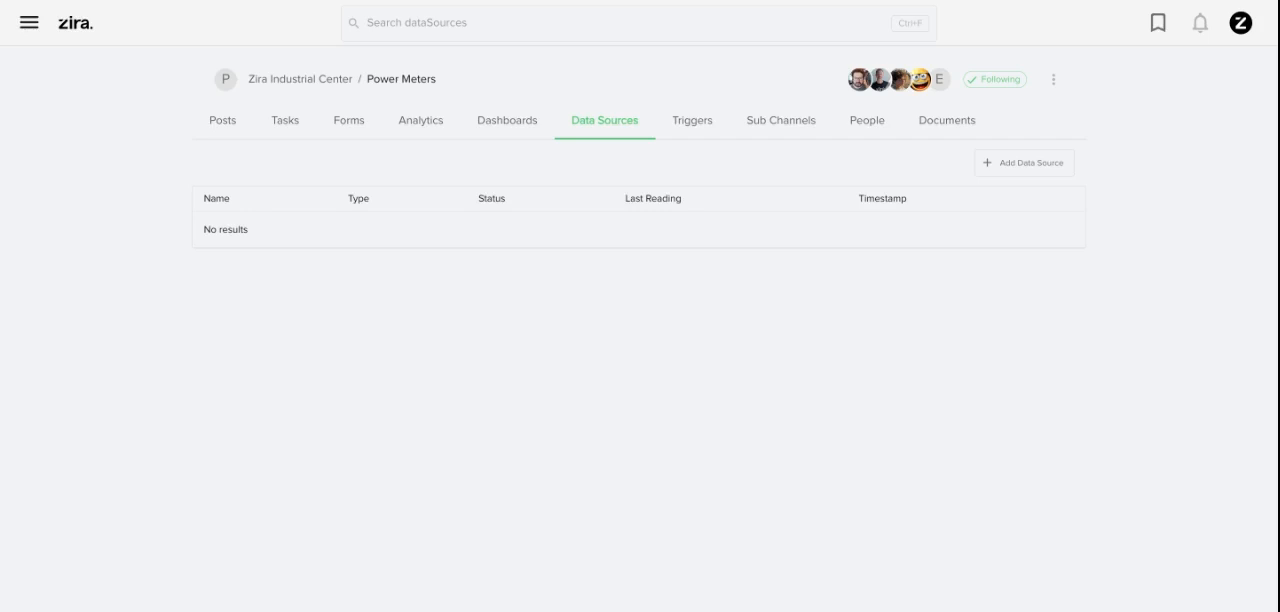
{"action": "left_click", "coordinate": [1024, 162]}
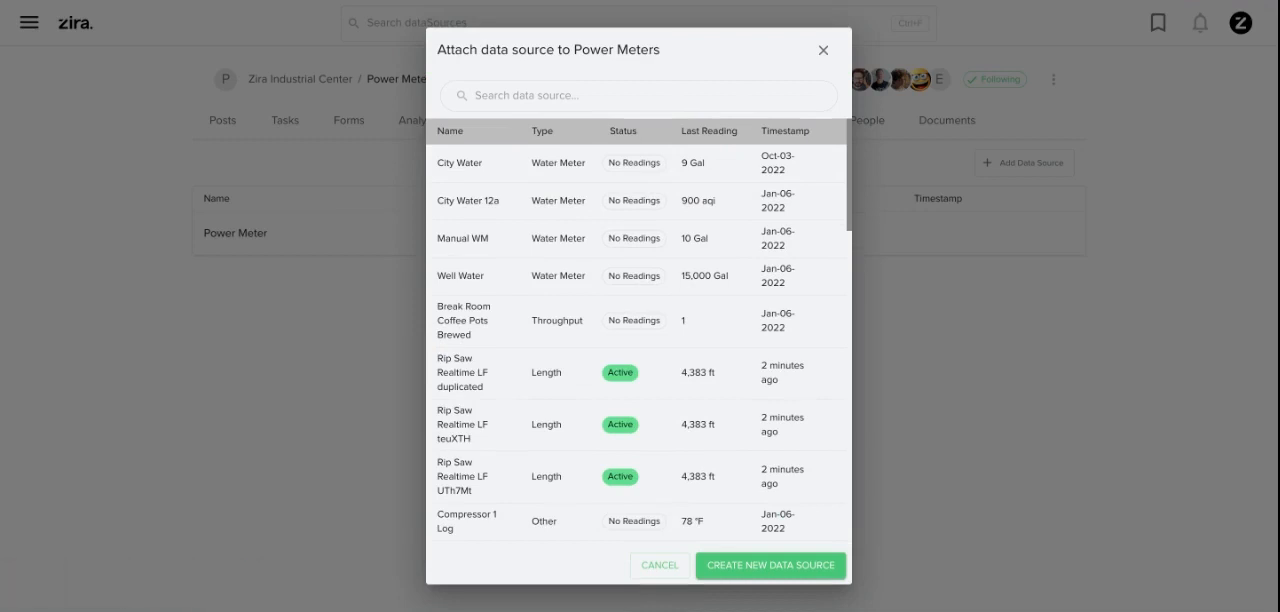
{"action": "key", "text": "Escape"}
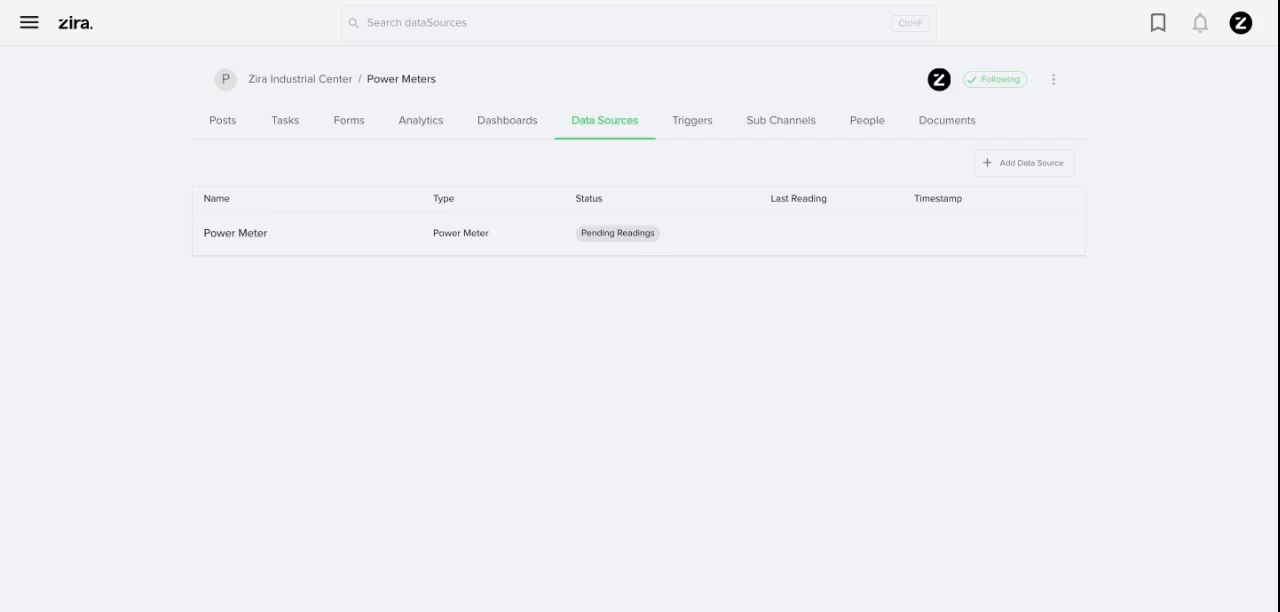
Add a trigger on Power Meter named "High Energy Consumption" for when the last value of Power (Total) exceeds 50
{"action": "left_click", "coordinate": [1058, 233]}
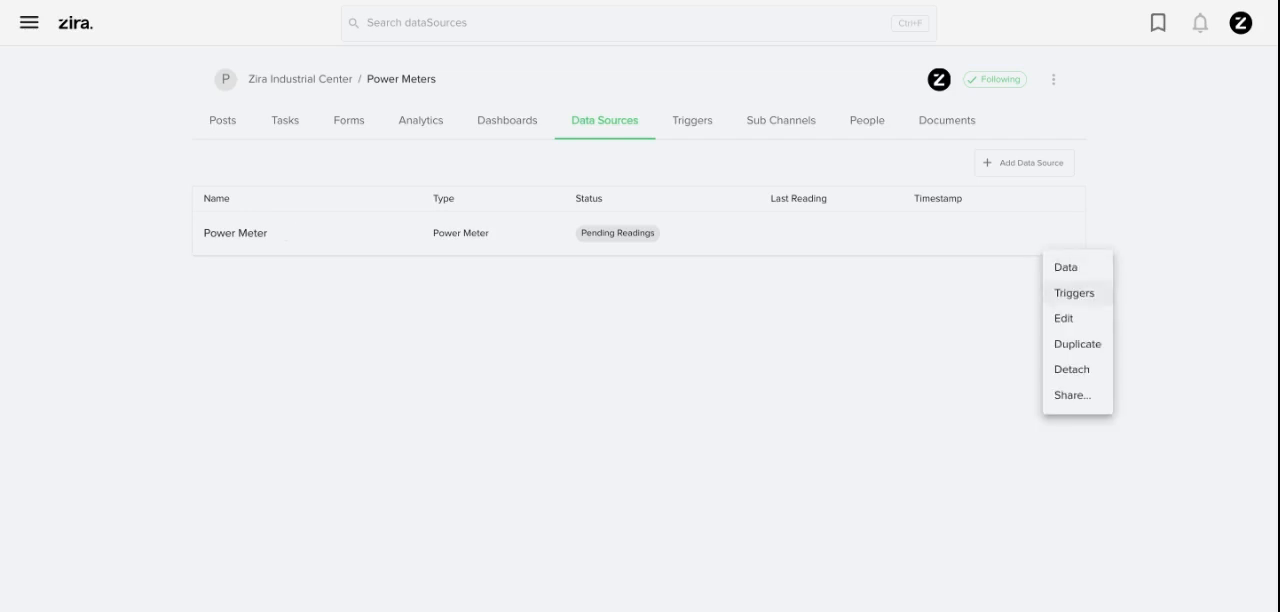
{"action": "left_click", "coordinate": [1074, 293]}
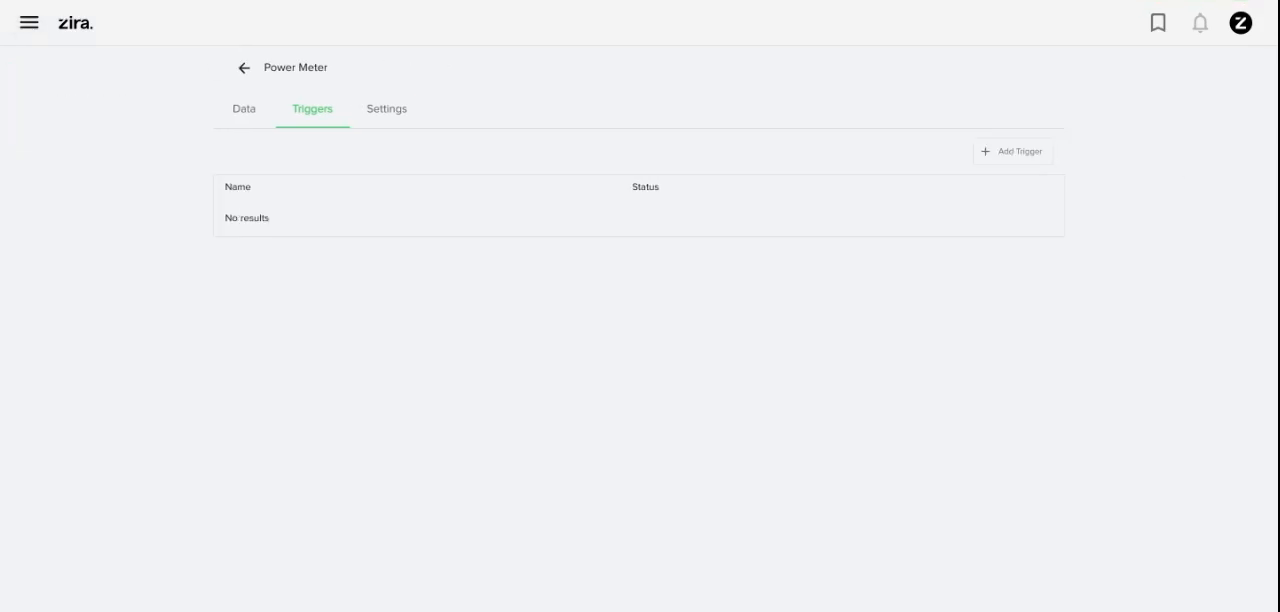
{"action": "left_click", "coordinate": [1013, 151]}
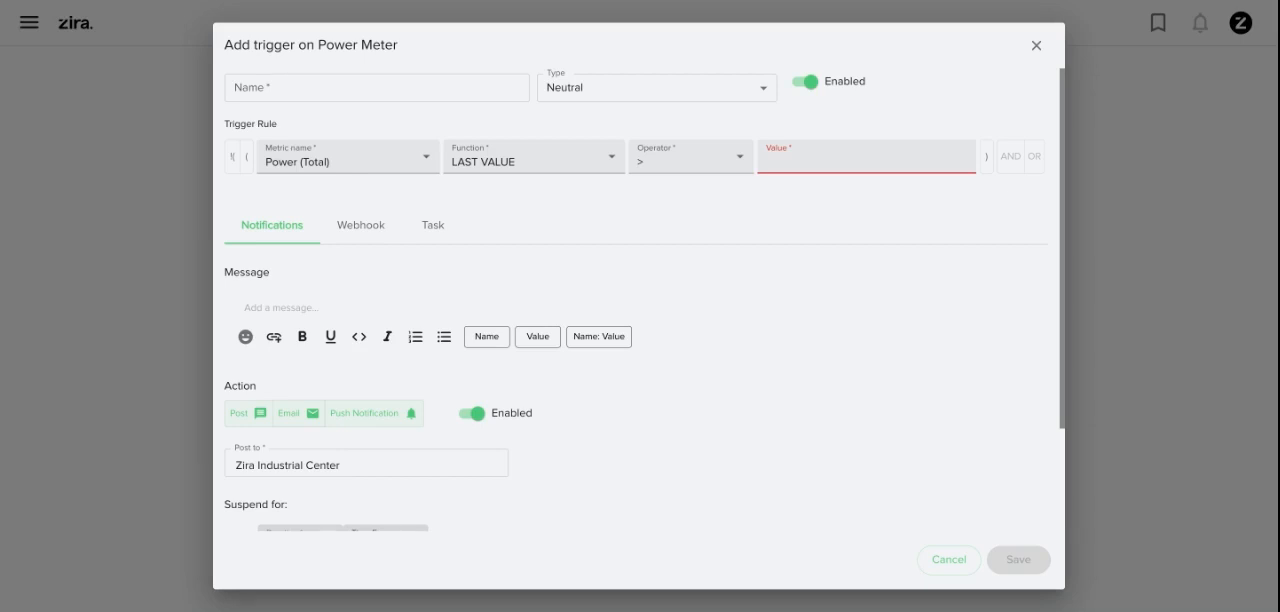
{"action": "left_click", "coordinate": [376, 88]}
{"action": "type", "text": "Hi"}
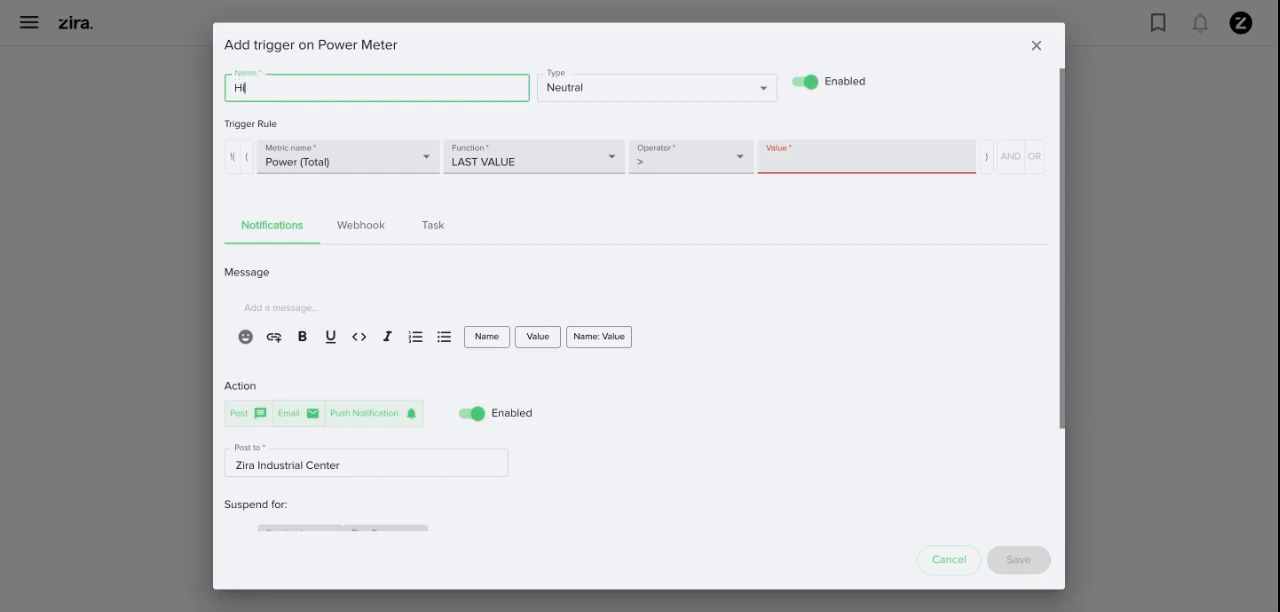
{"action": "type", "text": "gh Energy Consumption"}
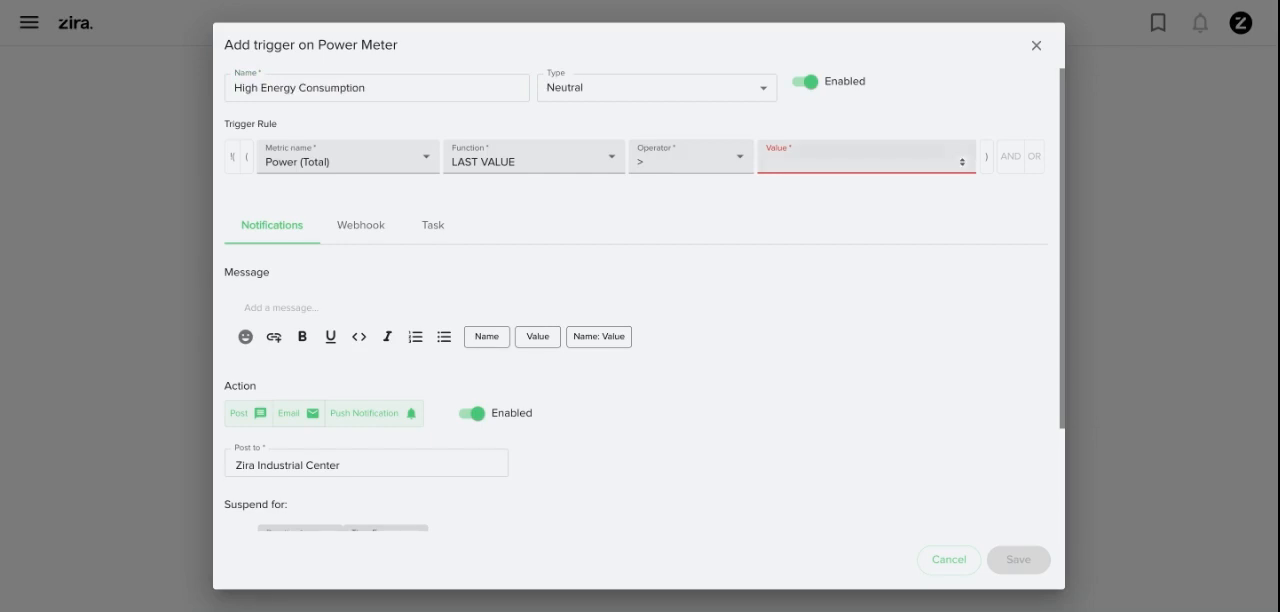
{"action": "type", "text": "50"}
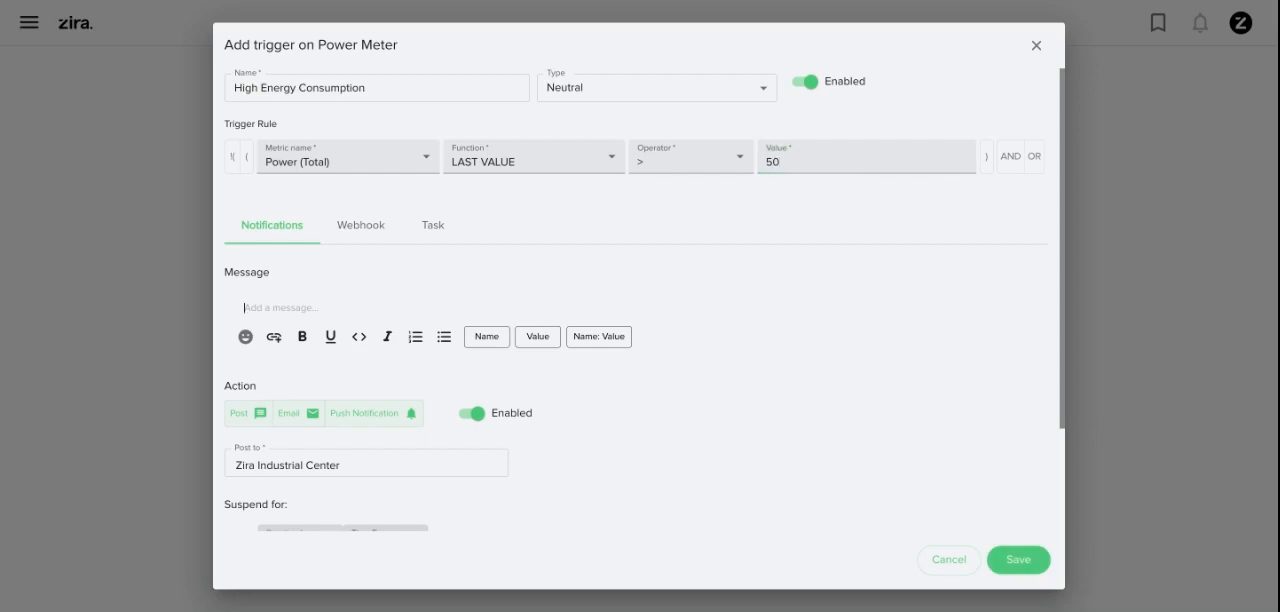
{"action": "type", "text": "Too much energy being cons"}
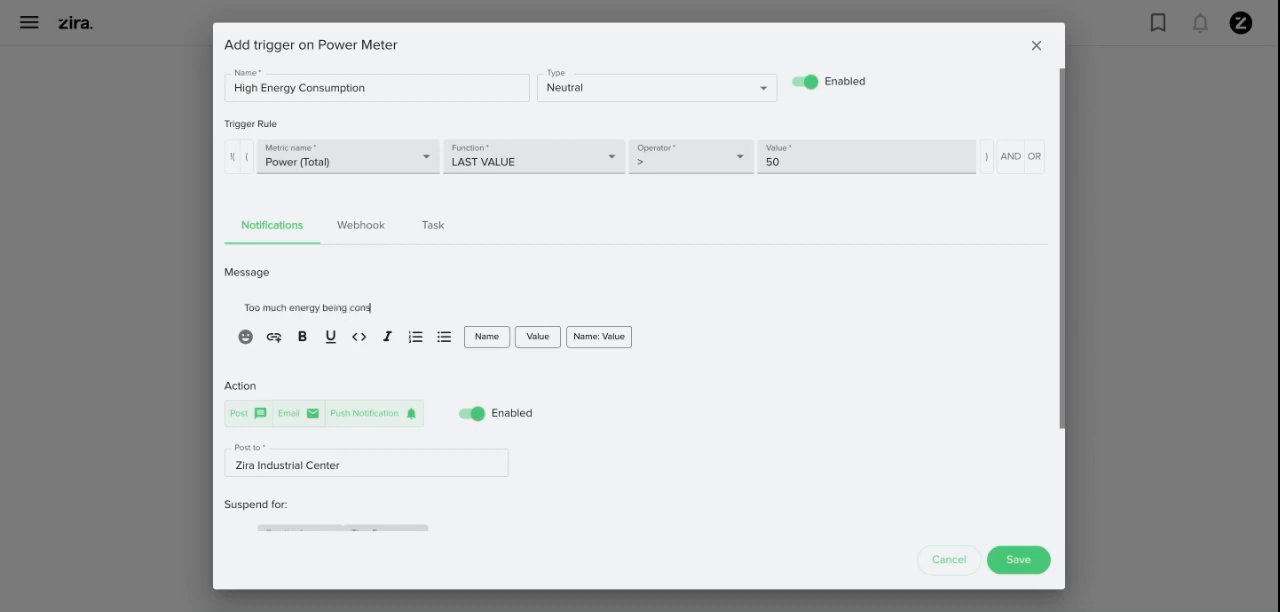
{"action": "type", "text": "umed!"}
Give the trigger a task titled "Check our power meter readings!" with High priority
{"action": "left_click", "coordinate": [433, 226]}
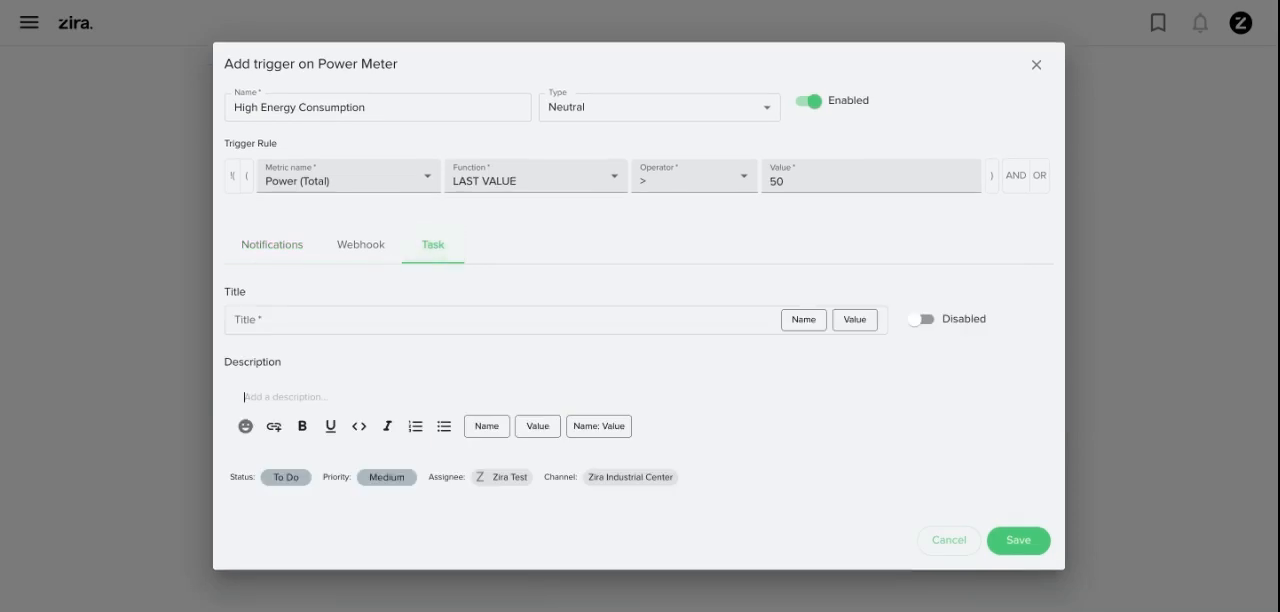
{"action": "left_click", "coordinate": [435, 320]}
{"action": "type", "text": "C"}
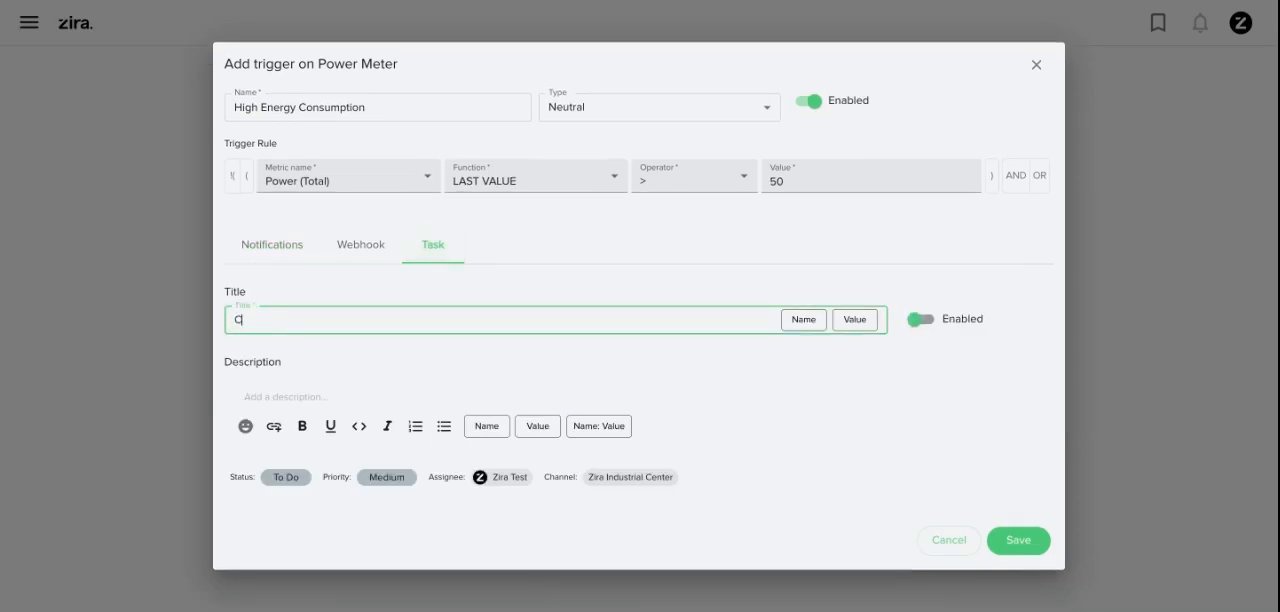
{"action": "type", "text": "heck our power me"}
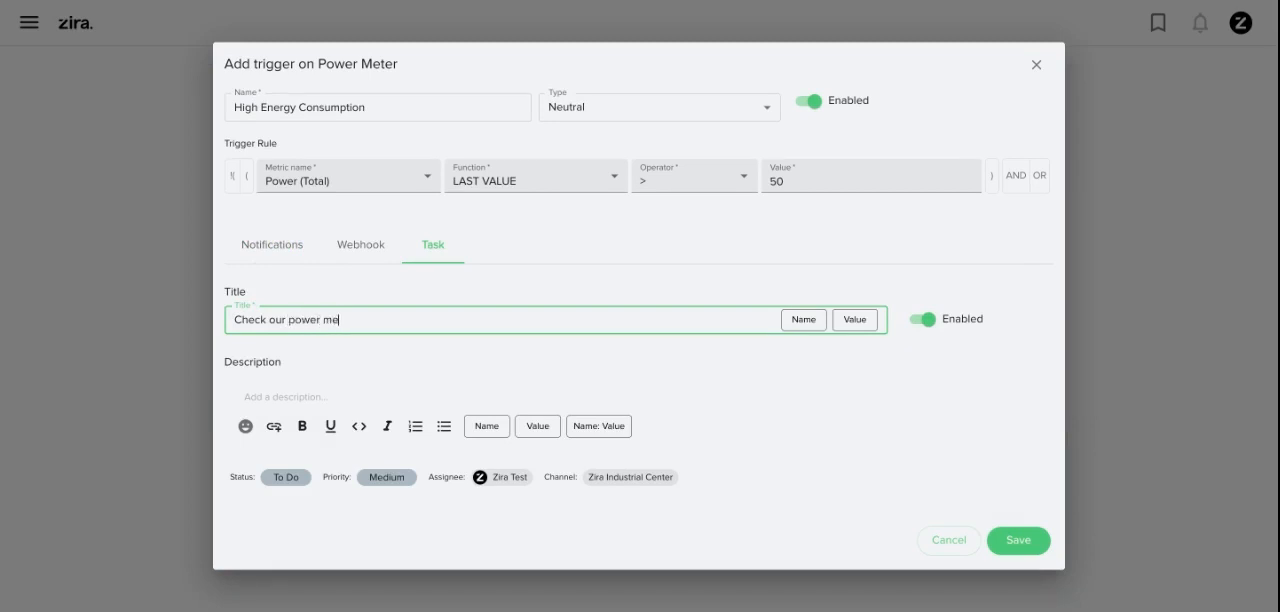
{"action": "type", "text": "ter readings!"}
{"action": "left_click", "coordinate": [386, 477]}
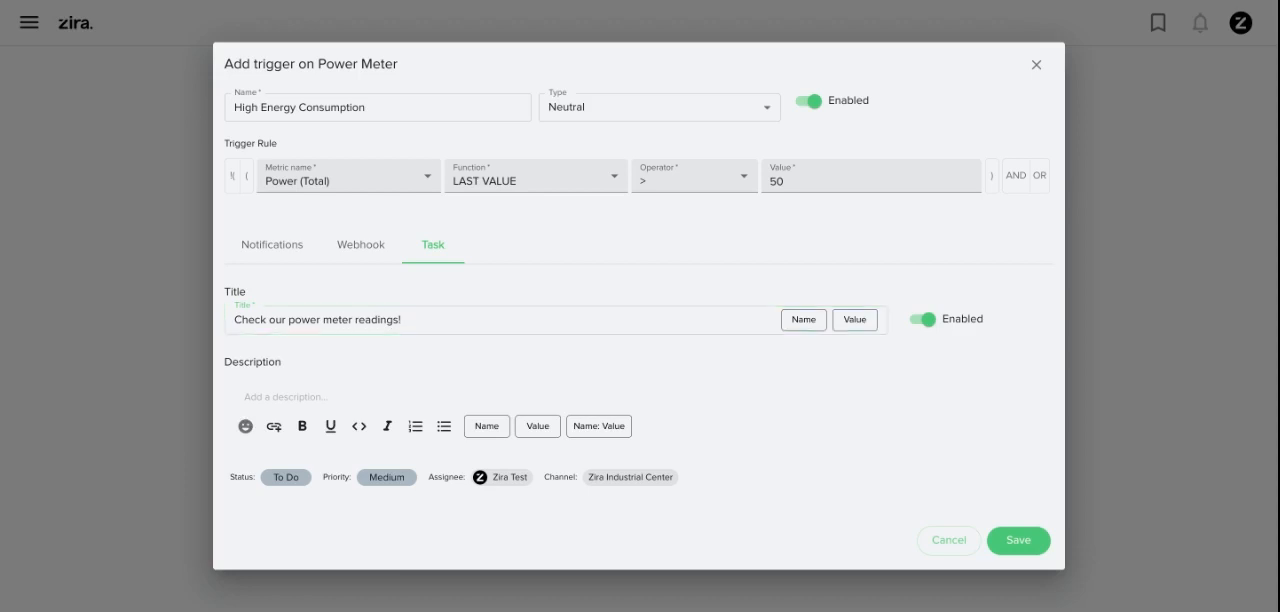
{"action": "left_click", "coordinate": [362, 497]}
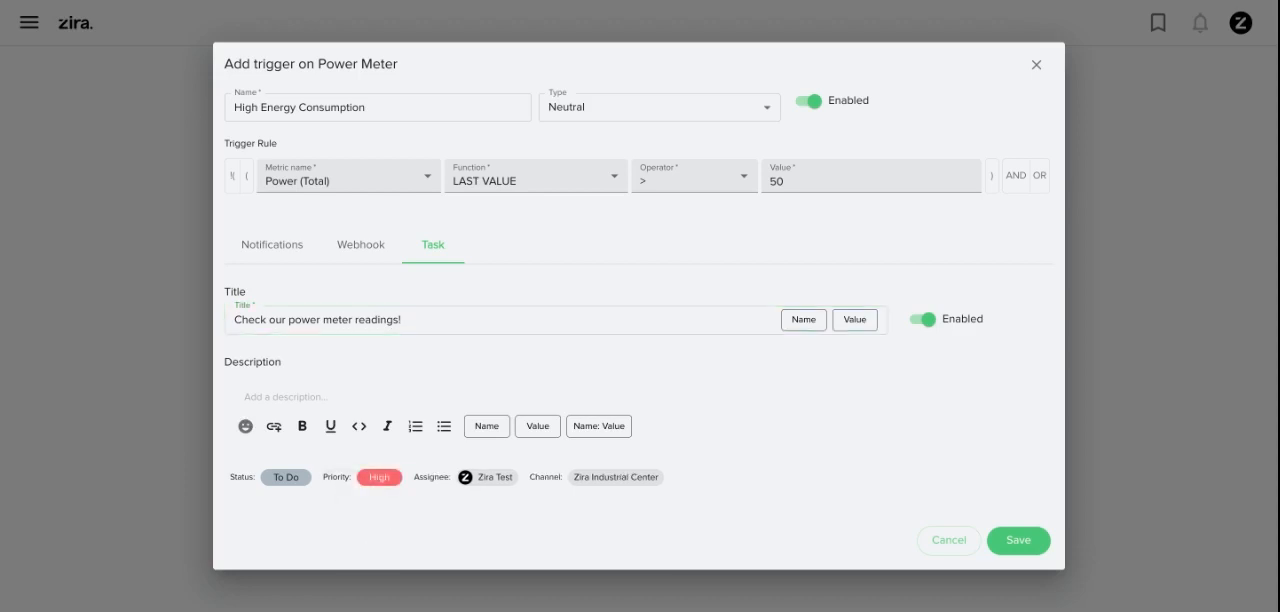
Check the notification settings of the High Energy Consumption trigger and save the trigger
{"action": "left_click", "coordinate": [272, 240]}
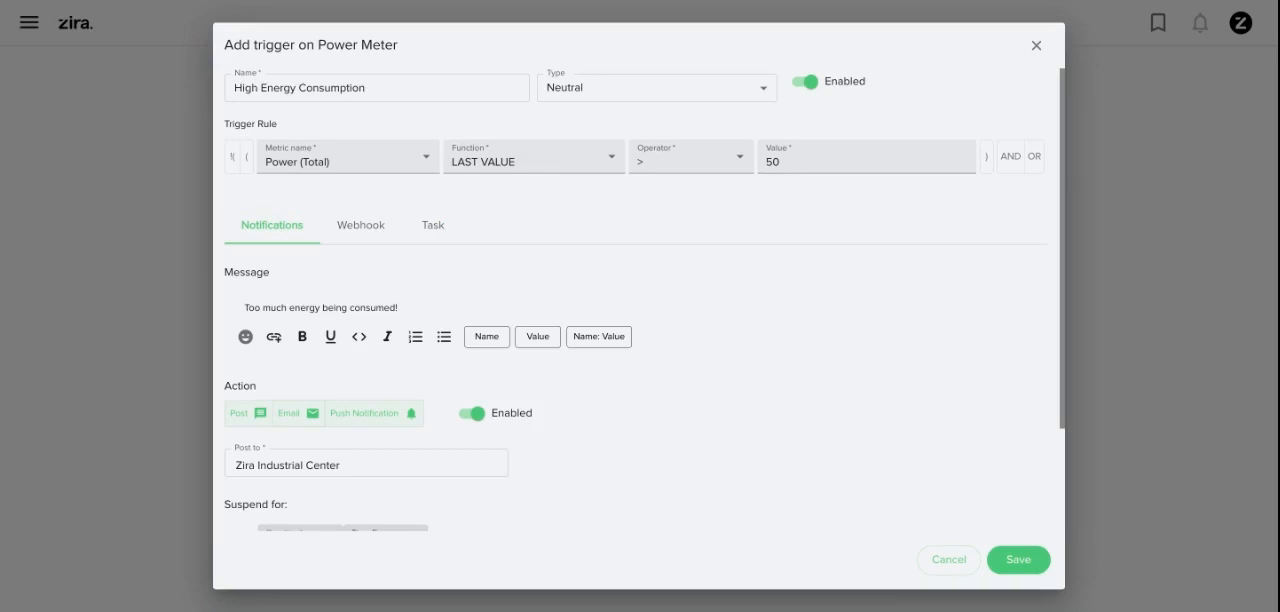
{"action": "left_click", "coordinate": [1018, 559]}
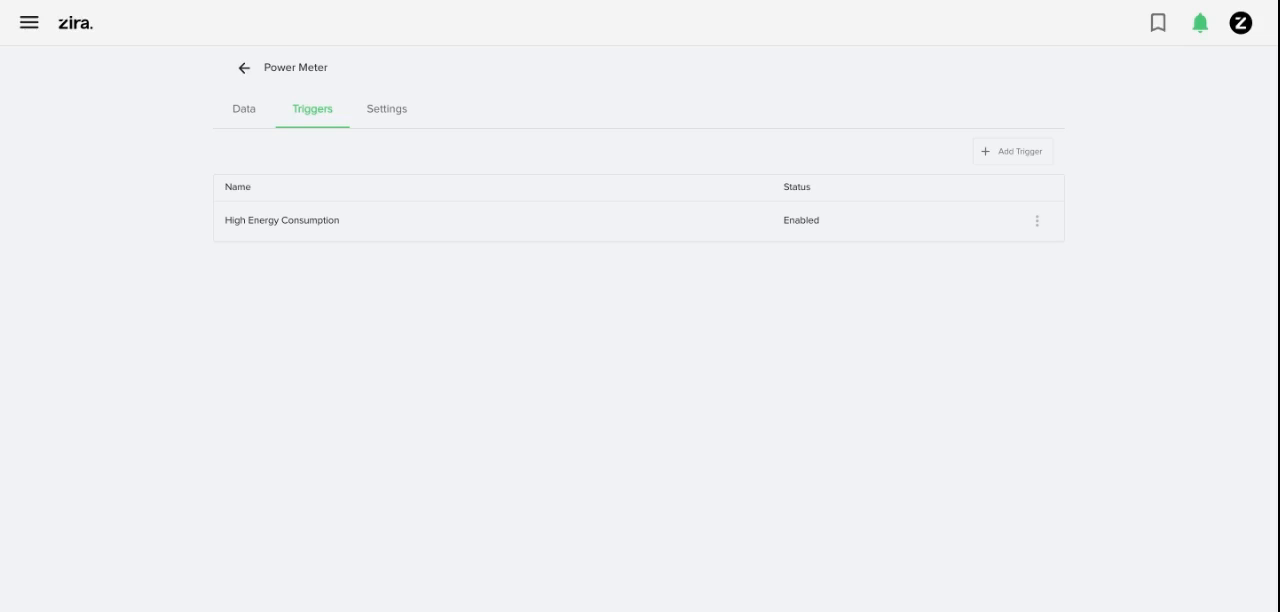
Review the Power Meter's recorded data and the Zira Industrial Center posts for the trigger's alert and task
{"action": "left_click", "coordinate": [244, 109]}
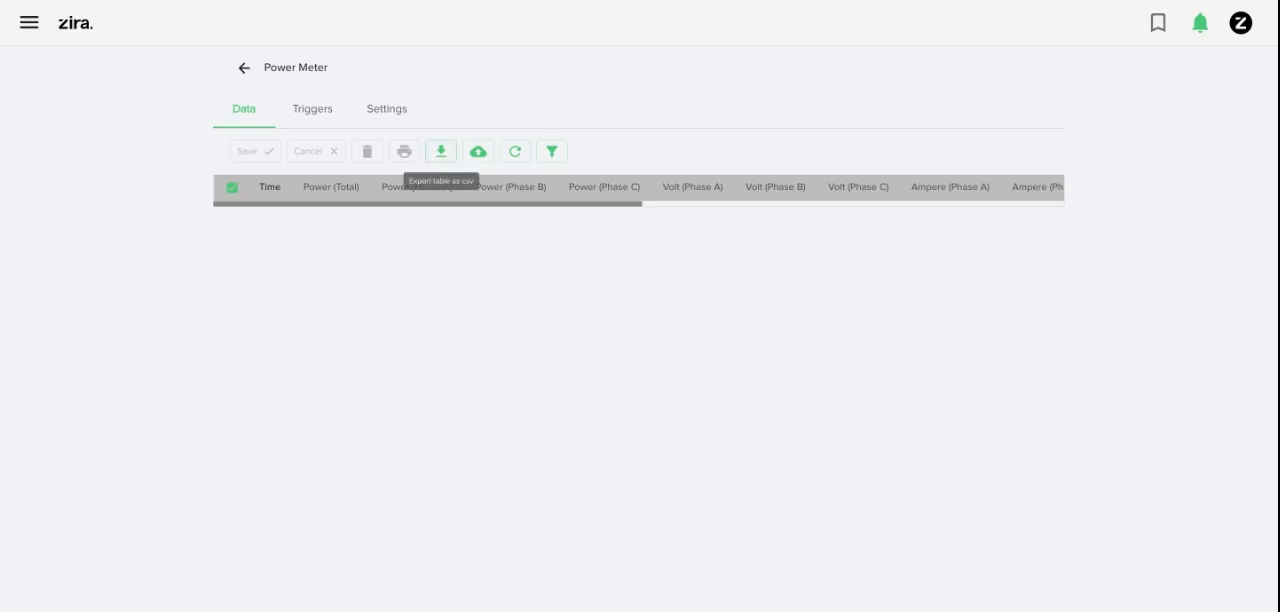
{"action": "left_click", "coordinate": [478, 151]}
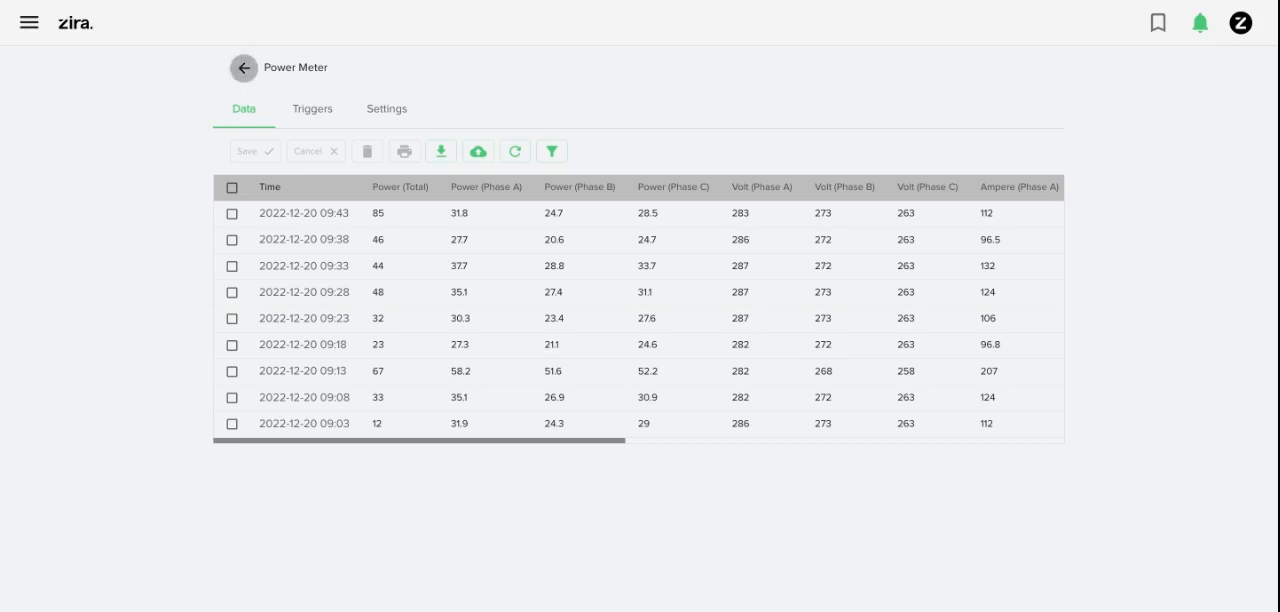
{"action": "left_click", "coordinate": [243, 67]}
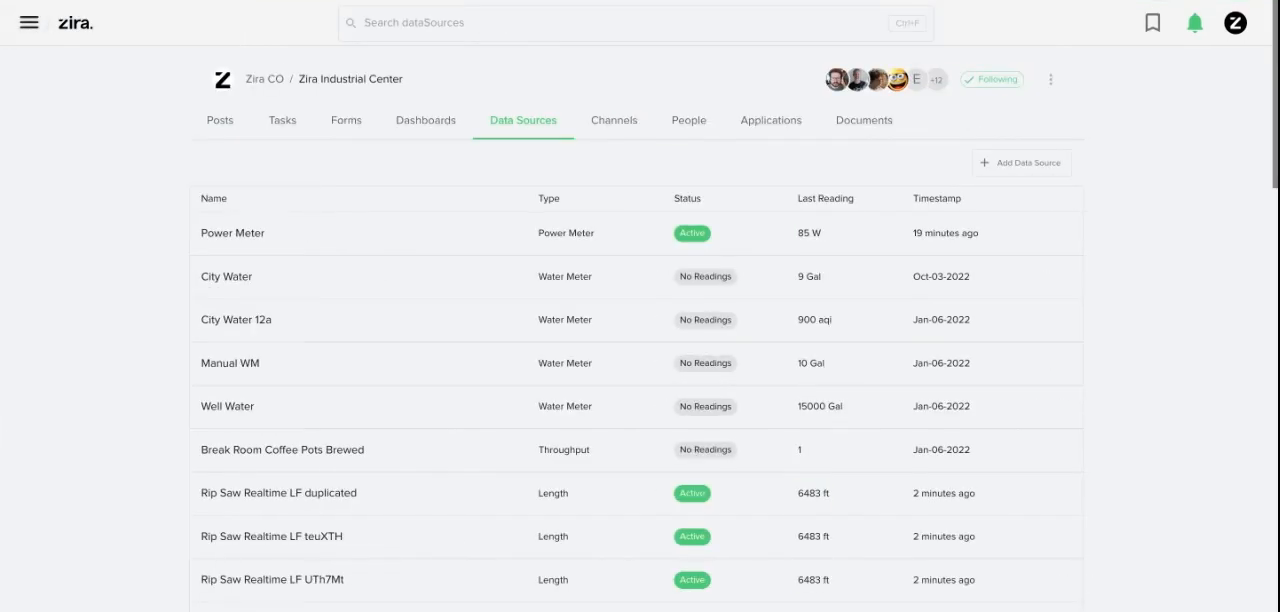
{"action": "left_click", "coordinate": [220, 120]}
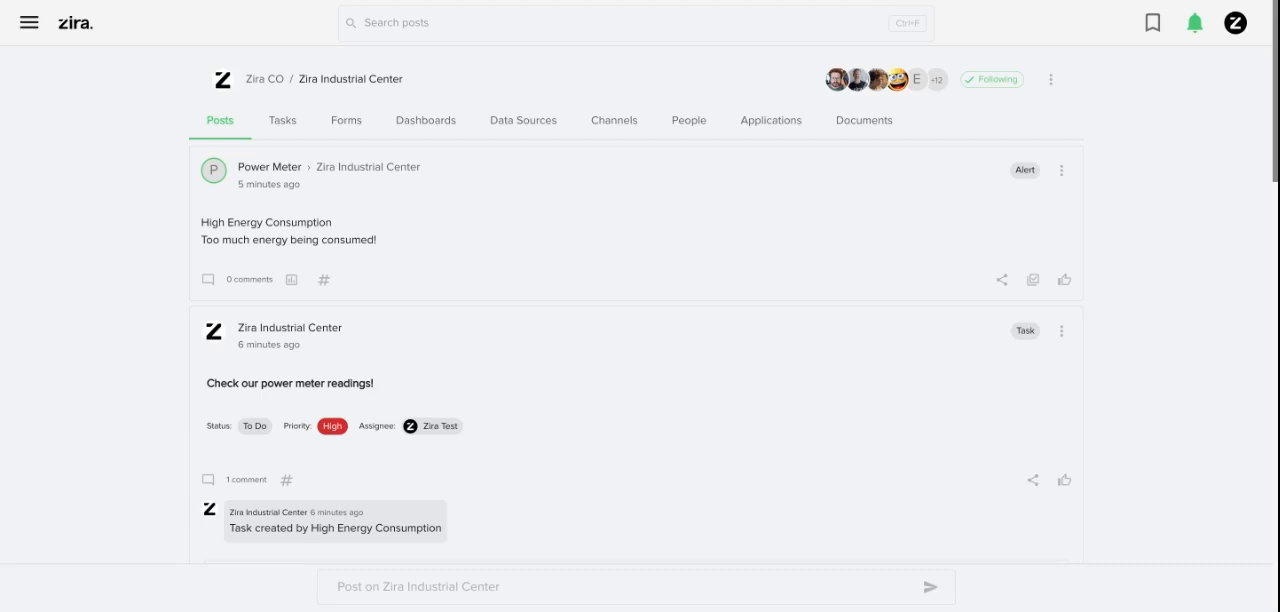
Open the Power Meters channel and check its attached data sources
{"action": "left_click", "coordinate": [614, 120]}
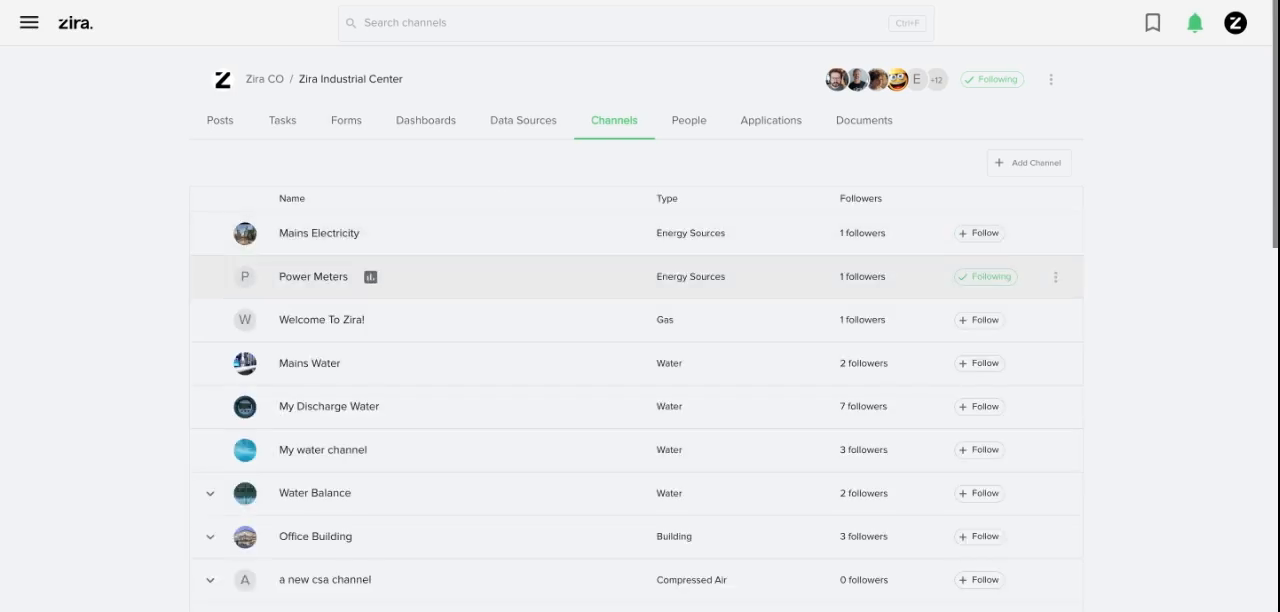
{"action": "left_click", "coordinate": [313, 276]}
{"action": "left_click", "coordinate": [605, 120]}
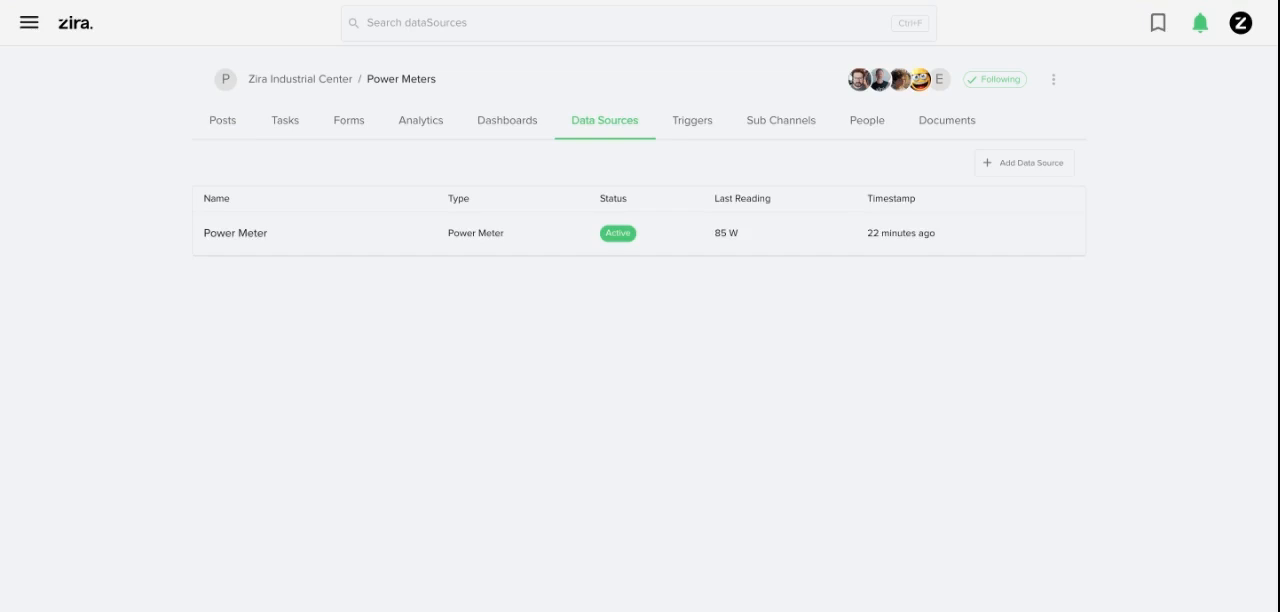
Create a new dashboard named "Power Meter dashboard" in the Power Meters channel
{"action": "left_click", "coordinate": [507, 120]}
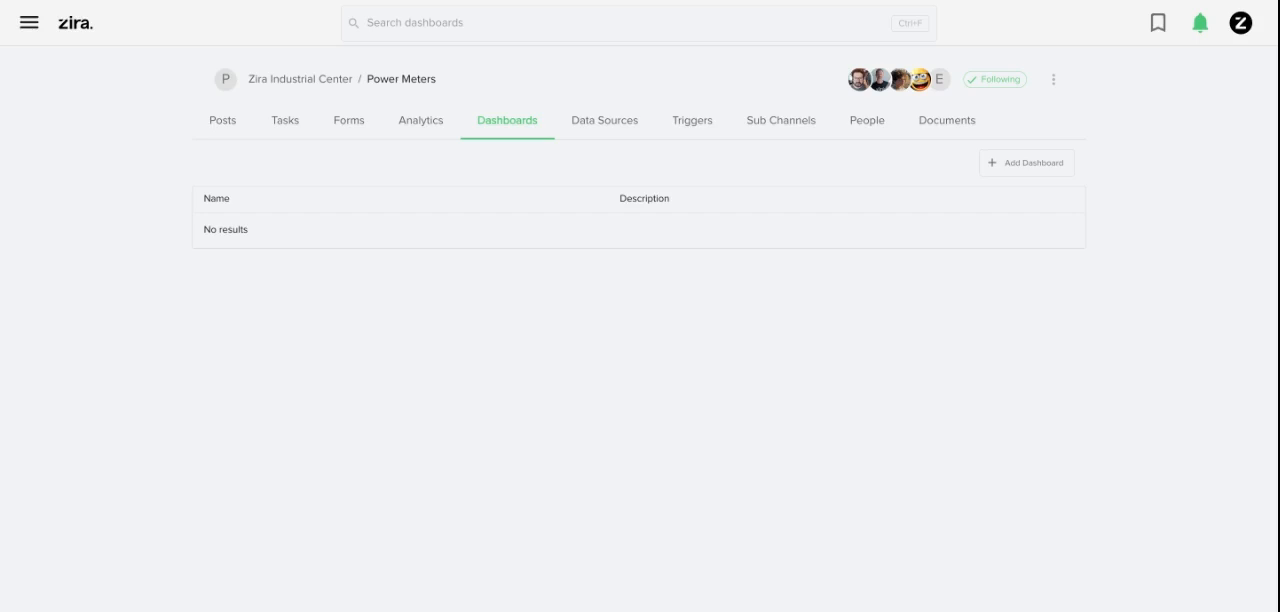
{"action": "left_click", "coordinate": [1027, 163]}
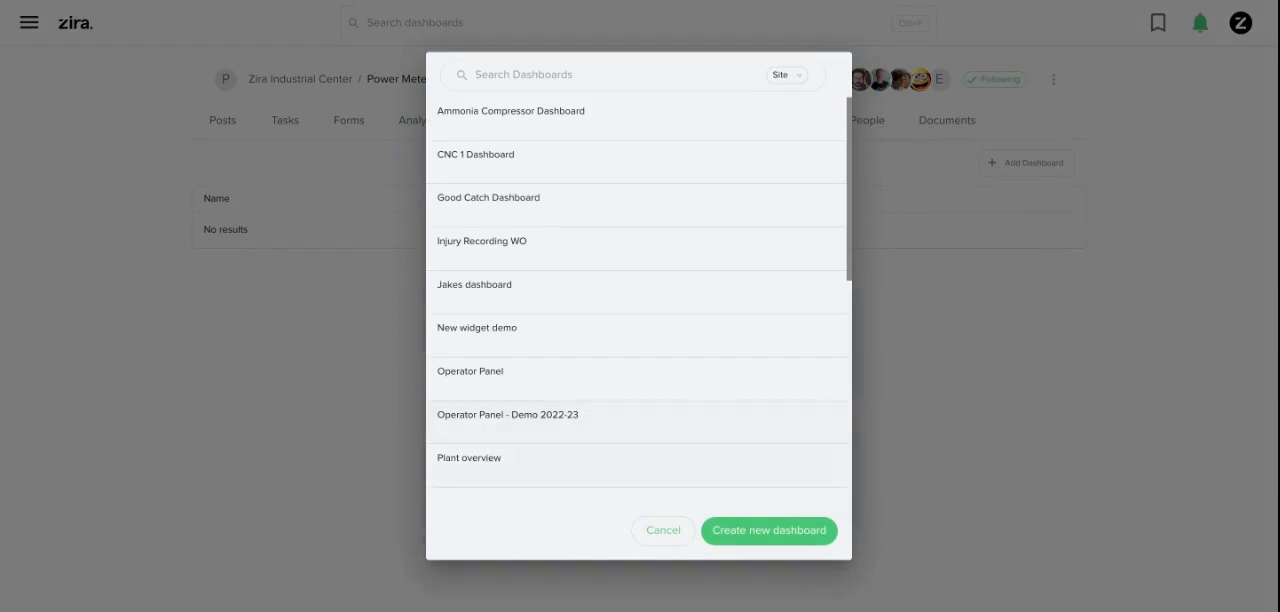
{"action": "left_click", "coordinate": [769, 530]}
{"action": "left_click", "coordinate": [638, 133]}
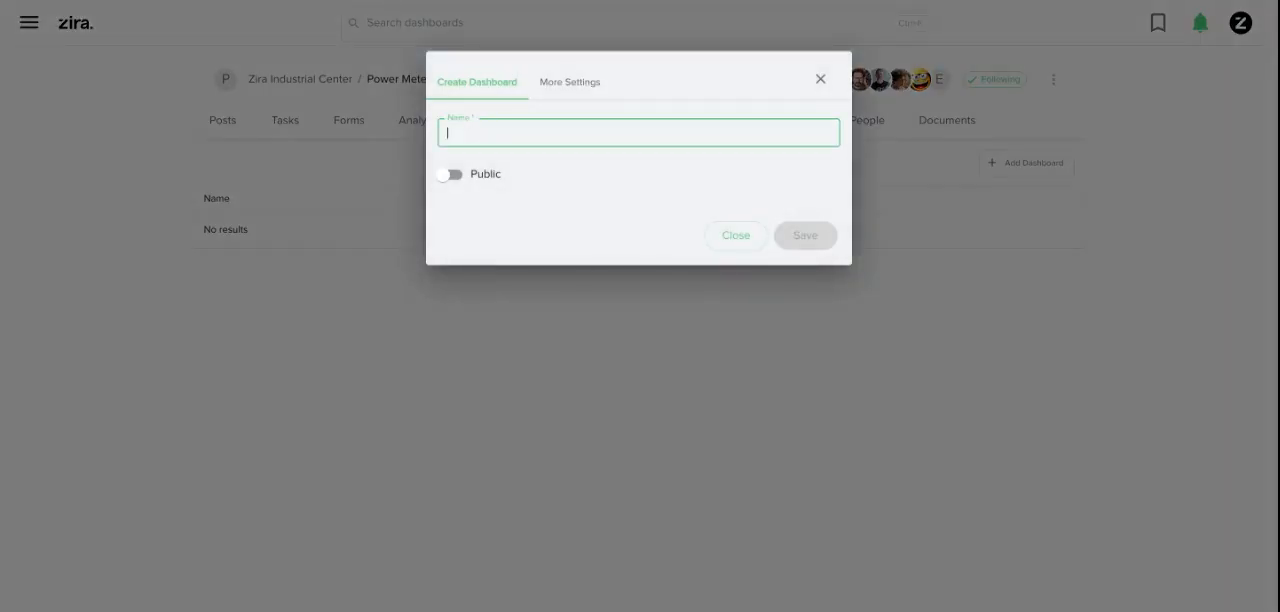
{"action": "type", "text": "Power Meter dashb"}
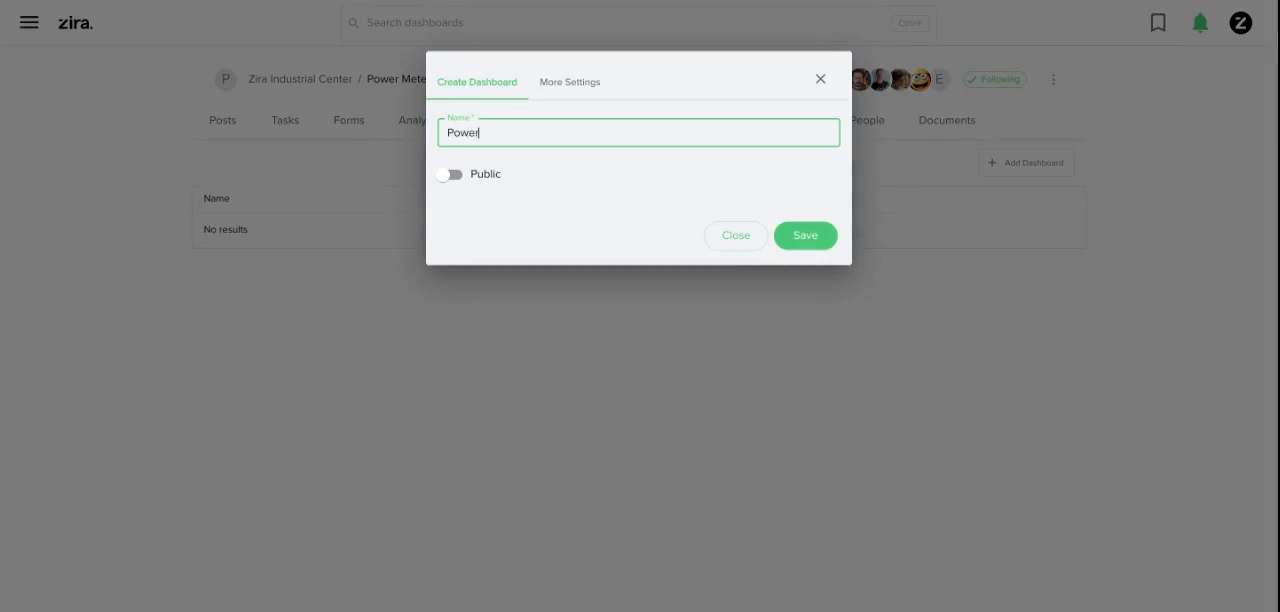
{"action": "type", "text": "oard"}
{"action": "key", "text": "Return"}
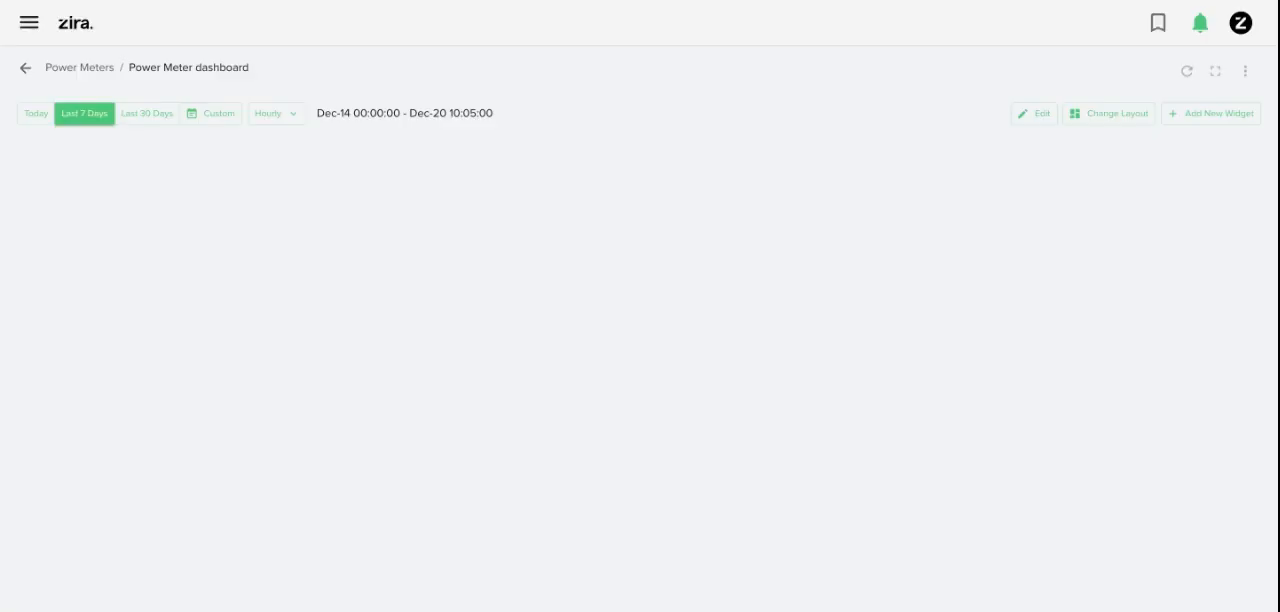
Start adding widgets to the Power Meter dashboard and look over its energy consumption, average hourly kWh and Tasks widgets
{"action": "left_click", "coordinate": [1211, 114]}
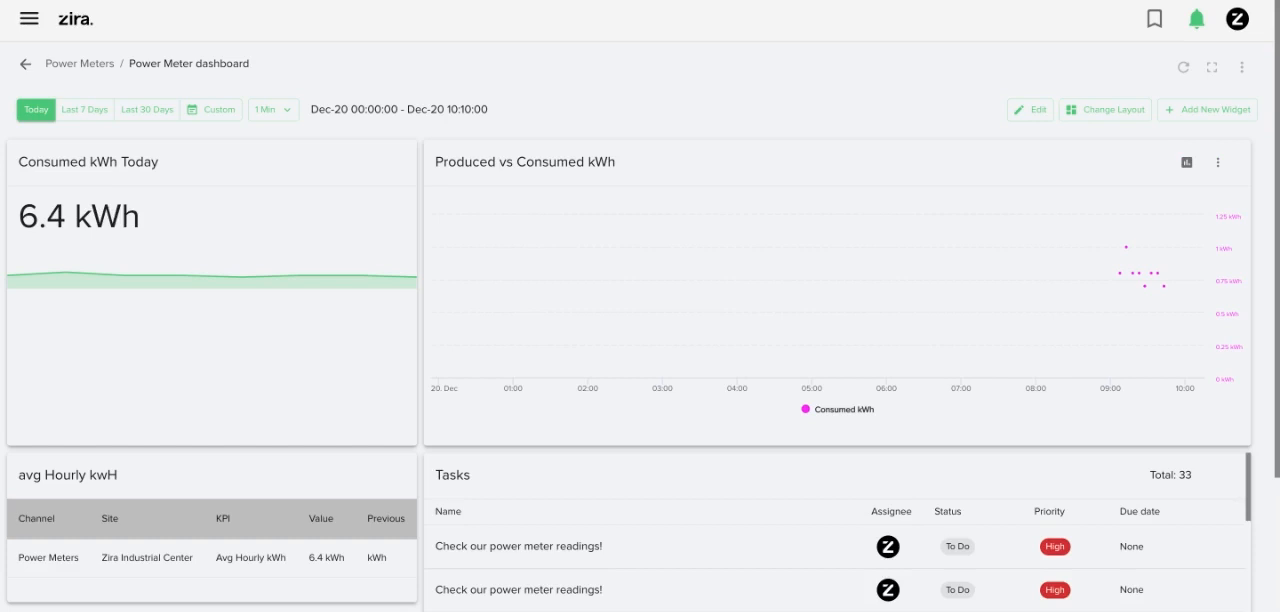
{"action": "scroll", "coordinate": [1125, 250], "scroll_direction": "down", "scroll_amount": 2}
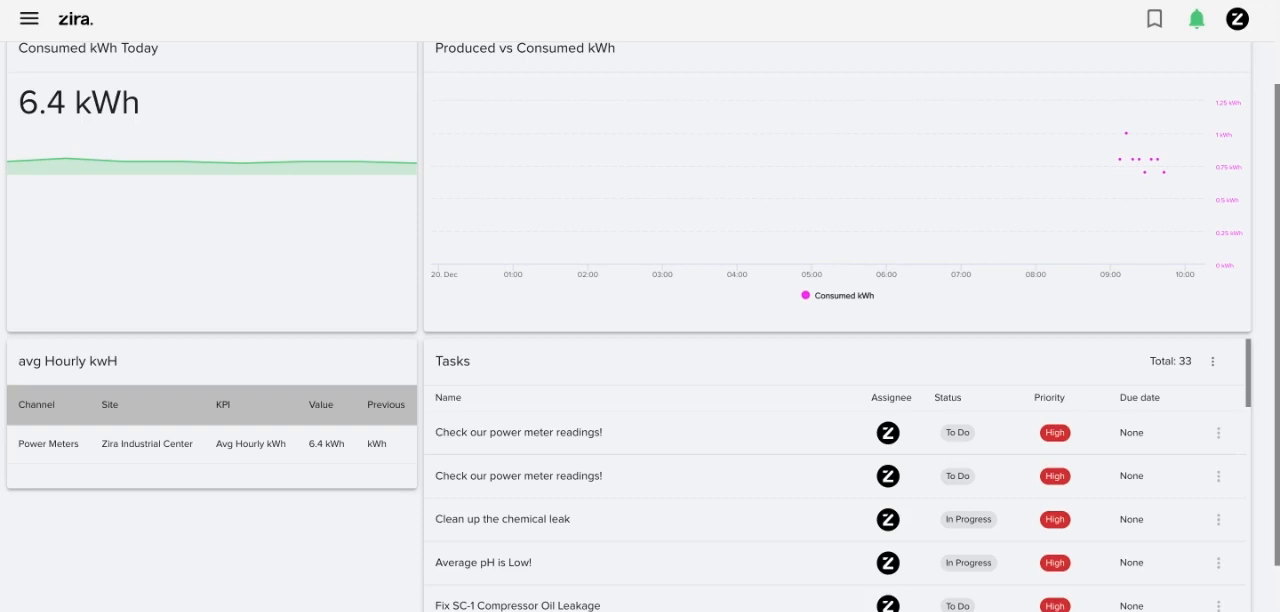
{"action": "scroll", "coordinate": [640, 330], "scroll_direction": "up", "scroll_amount": 2}
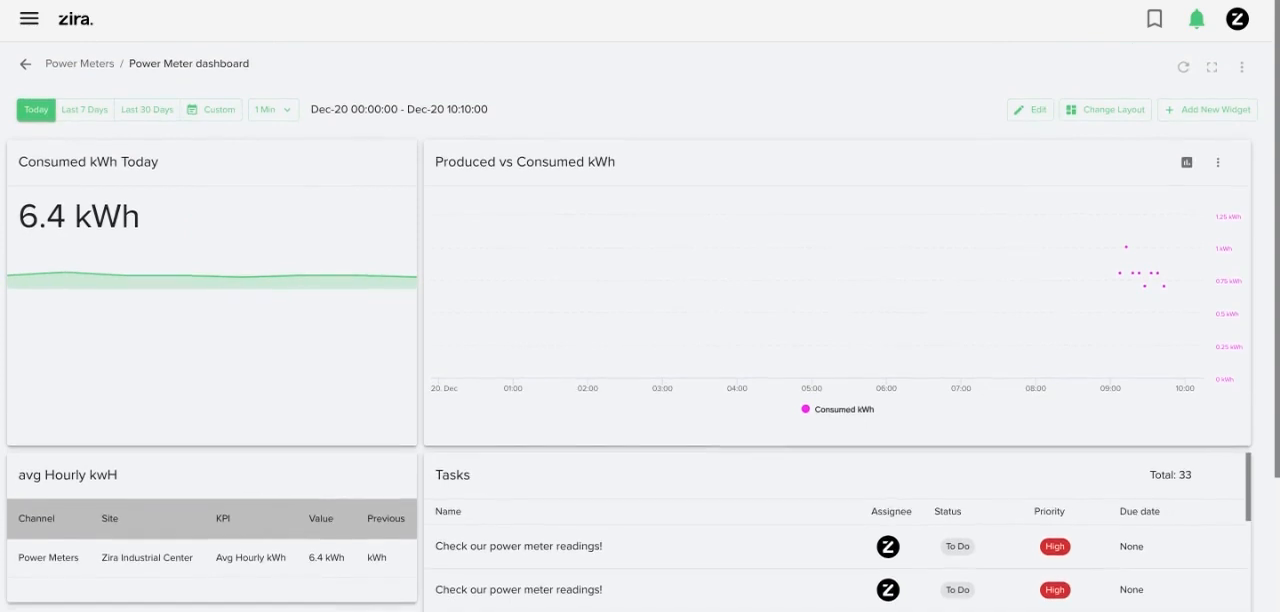